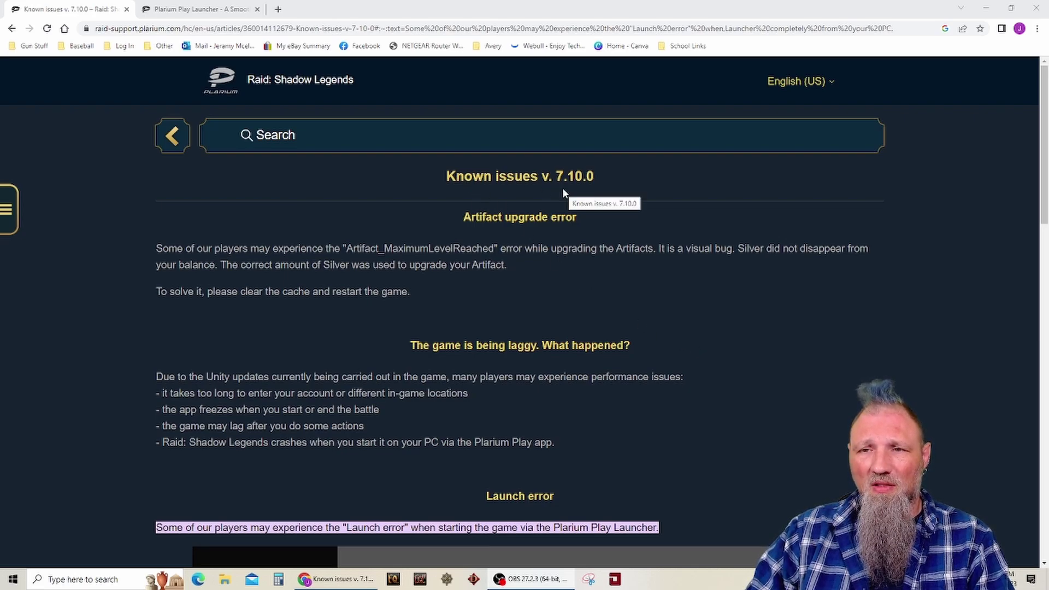
# Read the Launch error section of the known issues page, including its cause and the uninstall and reinstall instructions
pyautogui.scroll(-4, 562, 188)
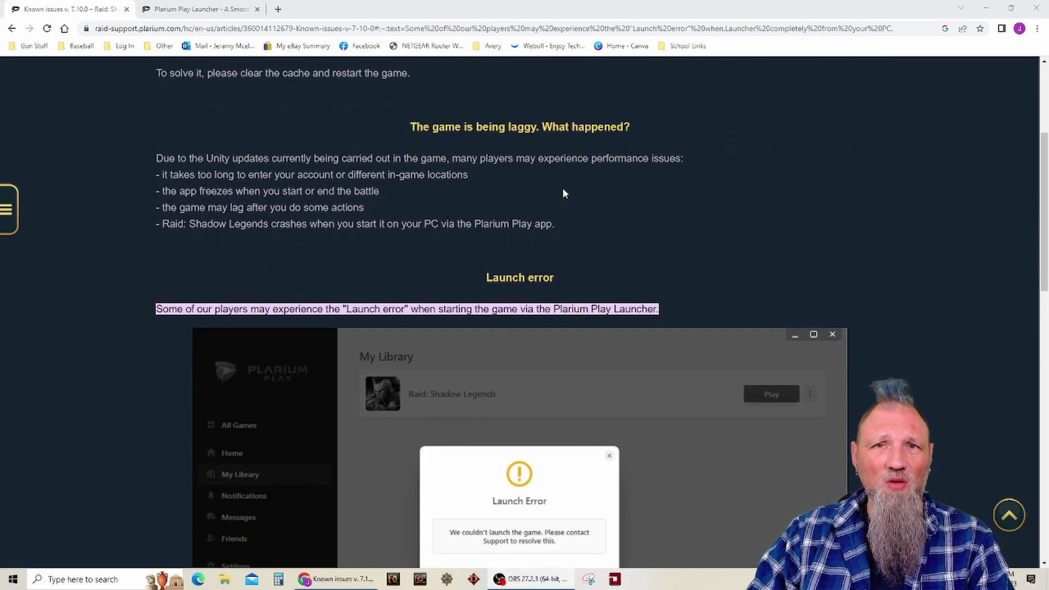
pyautogui.scroll(-3, 560, 219)
pyautogui.click(563, 343)
pyautogui.moveTo(562, 342); pyautogui.dragTo(630, 332)
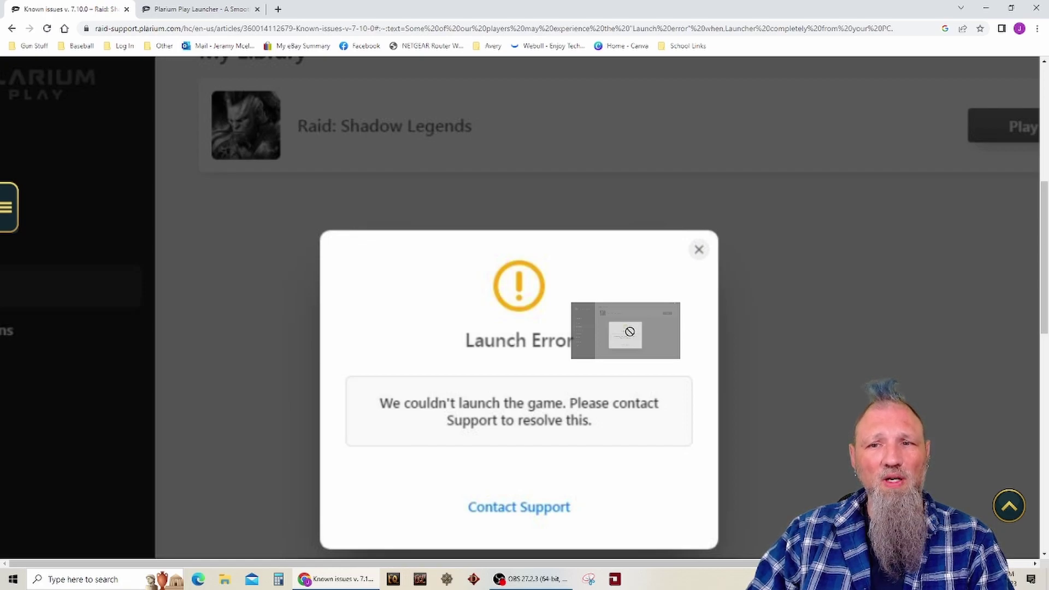
pyautogui.moveTo(629, 332); pyautogui.dragTo(636, 314)
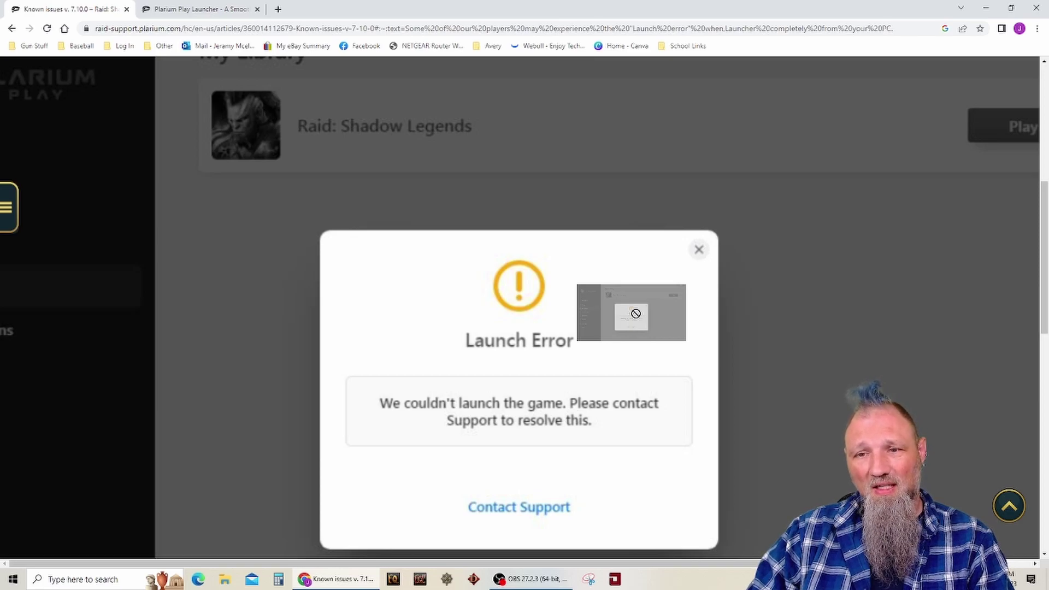
pyautogui.moveTo(636, 313); pyautogui.dragTo(143, 249)
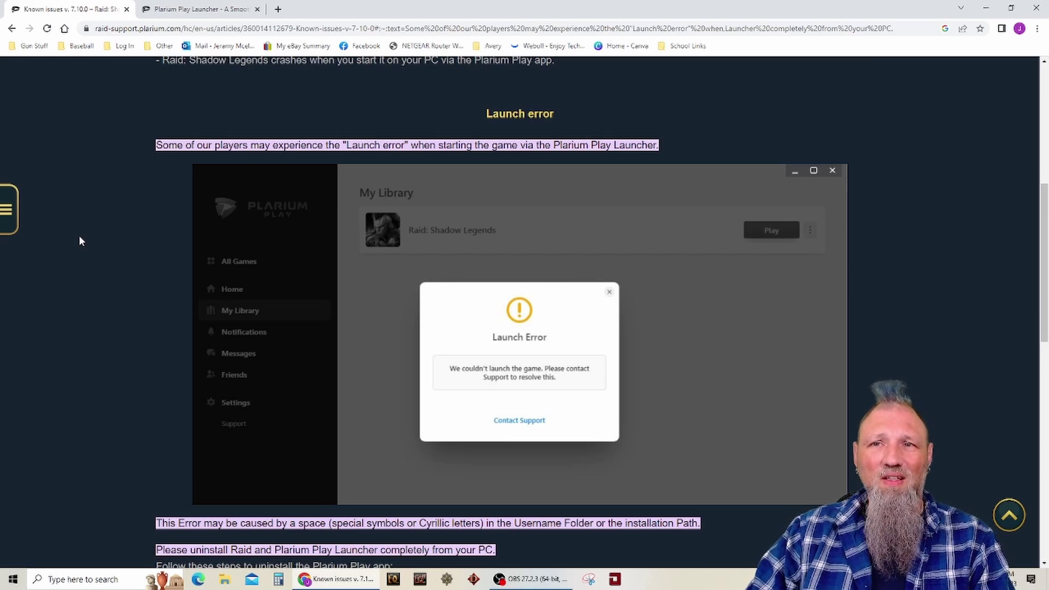
pyautogui.scroll(-2, 80, 241)
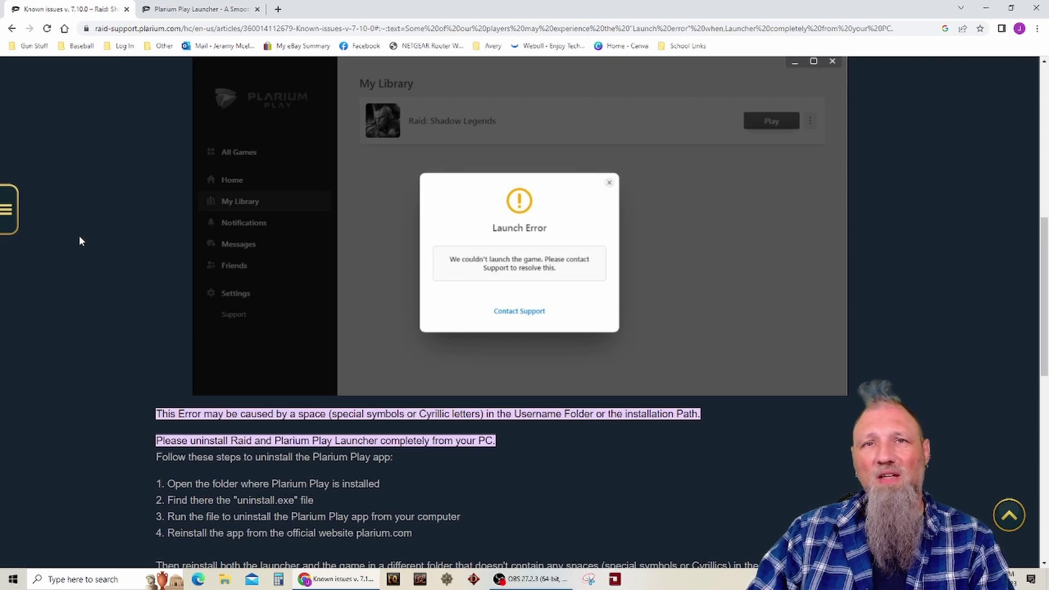
pyautogui.scroll(-3, 79, 241)
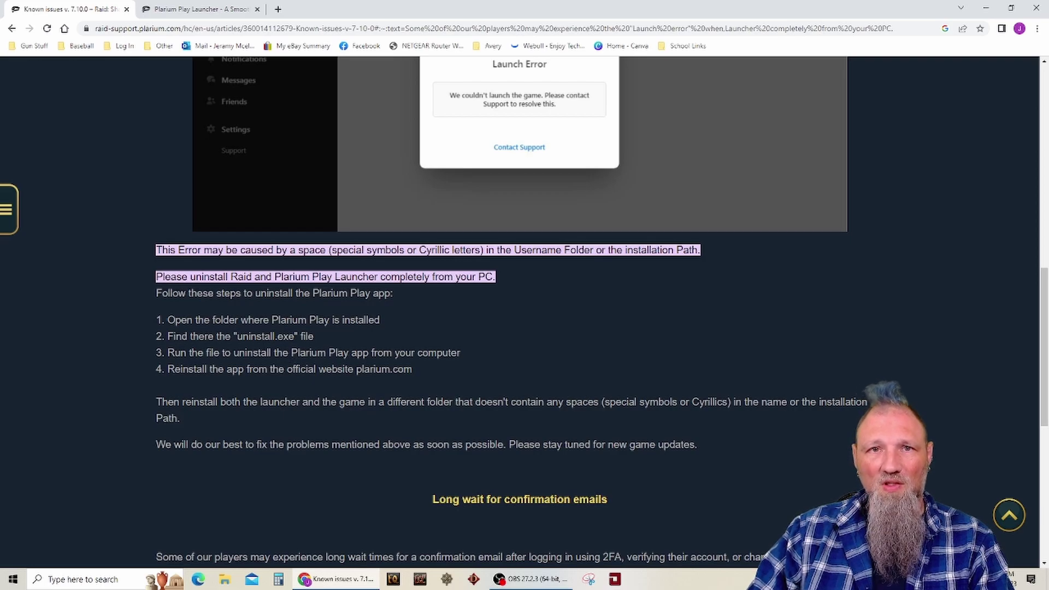
# Download the Plarium Play launcher from its free download page and run the downloaded PlariumPlaySetup file
pyautogui.click(203, 9)
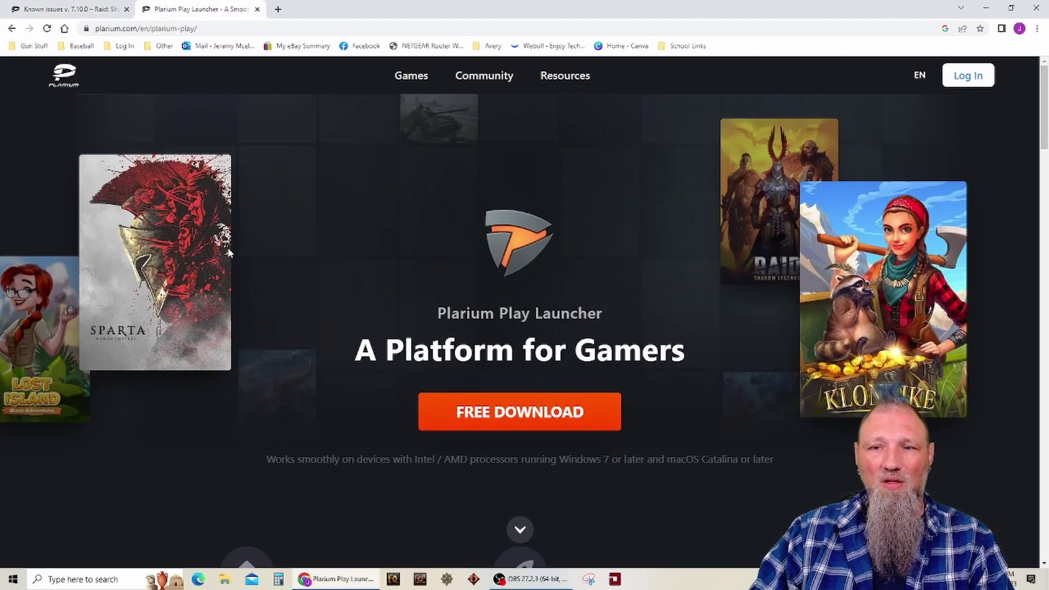
pyautogui.click(512, 411)
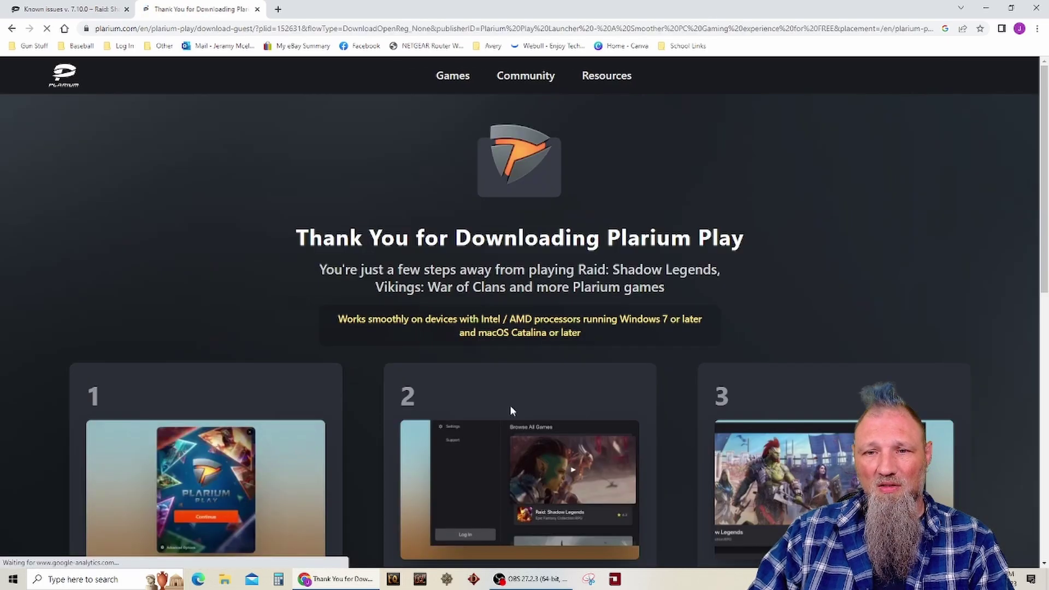
pyautogui.scroll(-6, 279, 399)
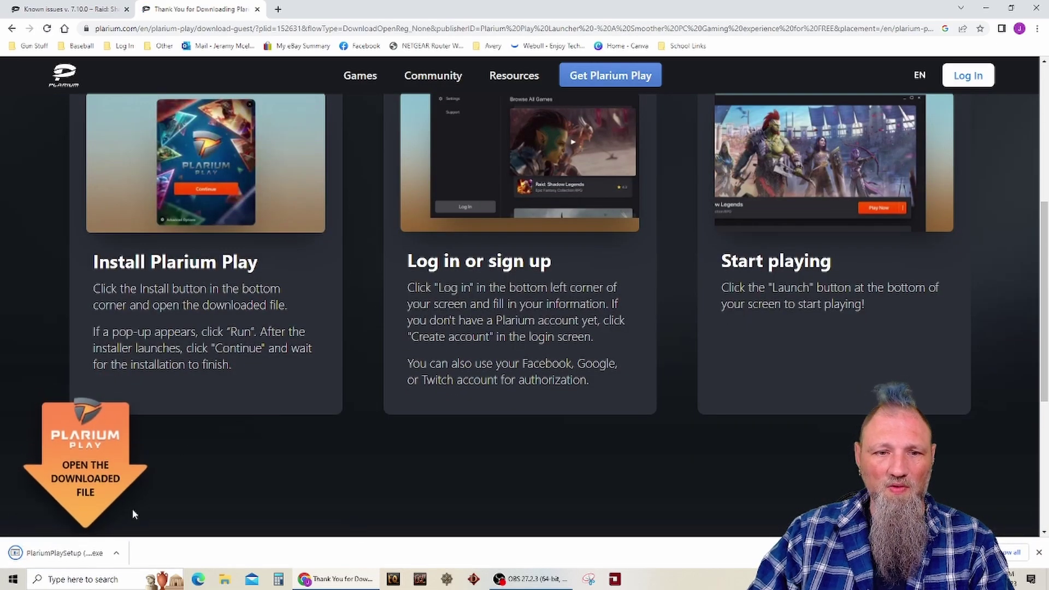
pyautogui.click(118, 554)
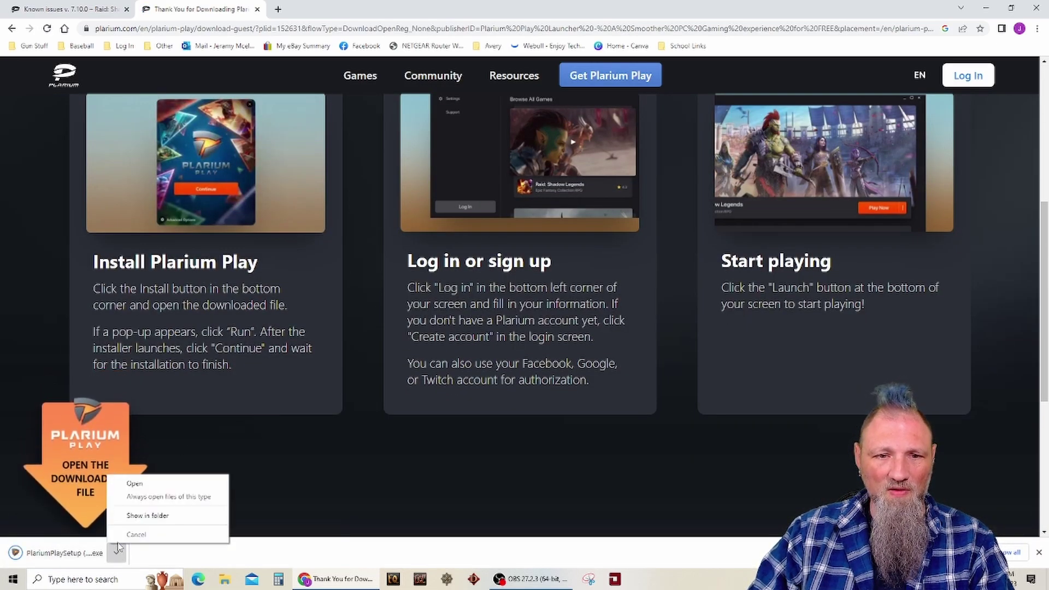
pyautogui.click(151, 487)
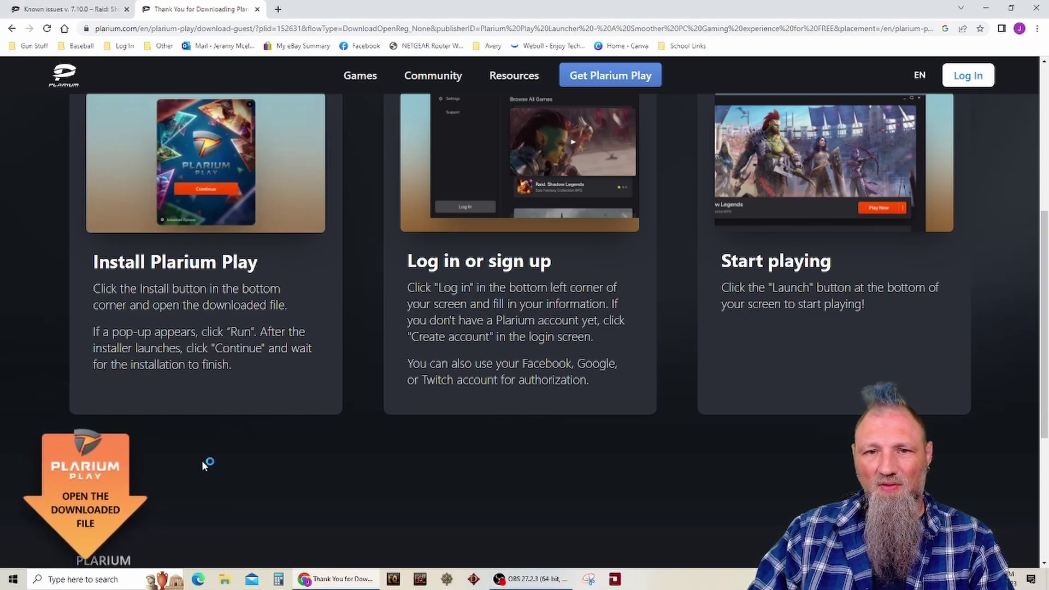
# Return to the known issues page, open the installer's advanced options and examine the install location tree around the Users and Main folders
pyautogui.click(97, 9)
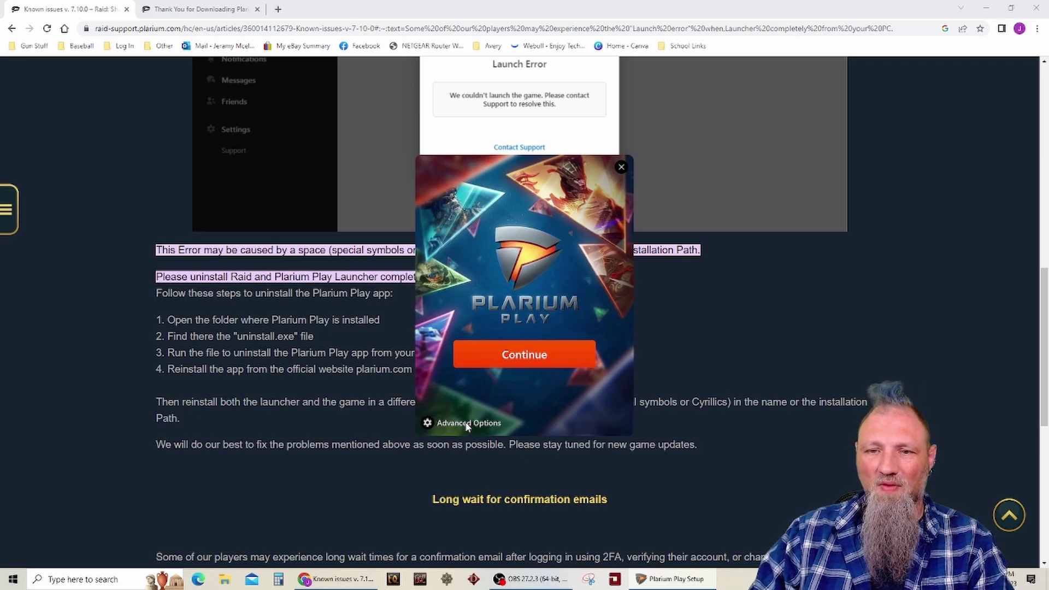
pyautogui.click(429, 425)
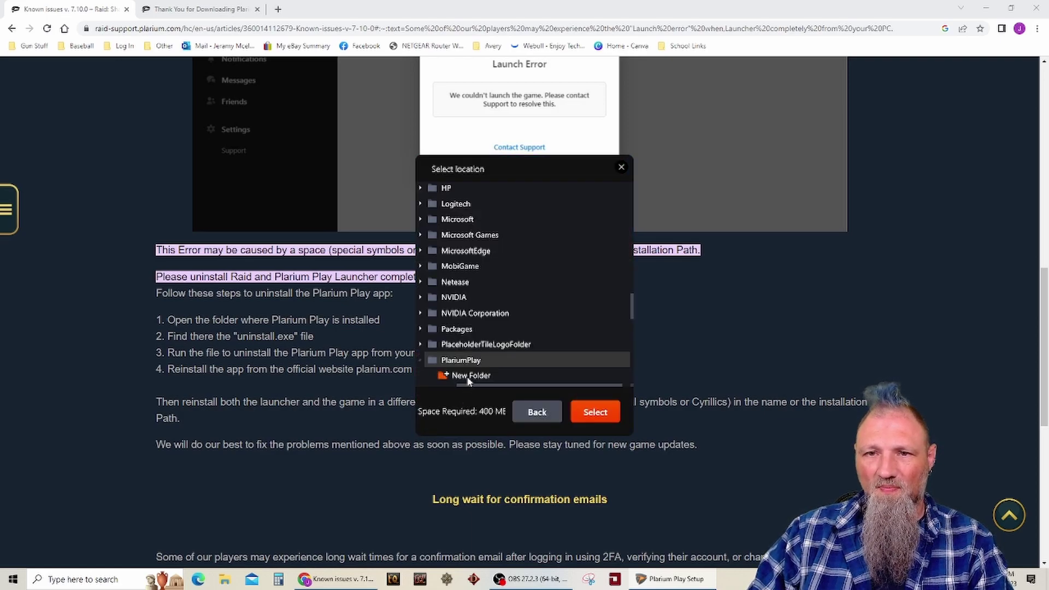
pyautogui.moveTo(609, 385); pyautogui.dragTo(579, 388)
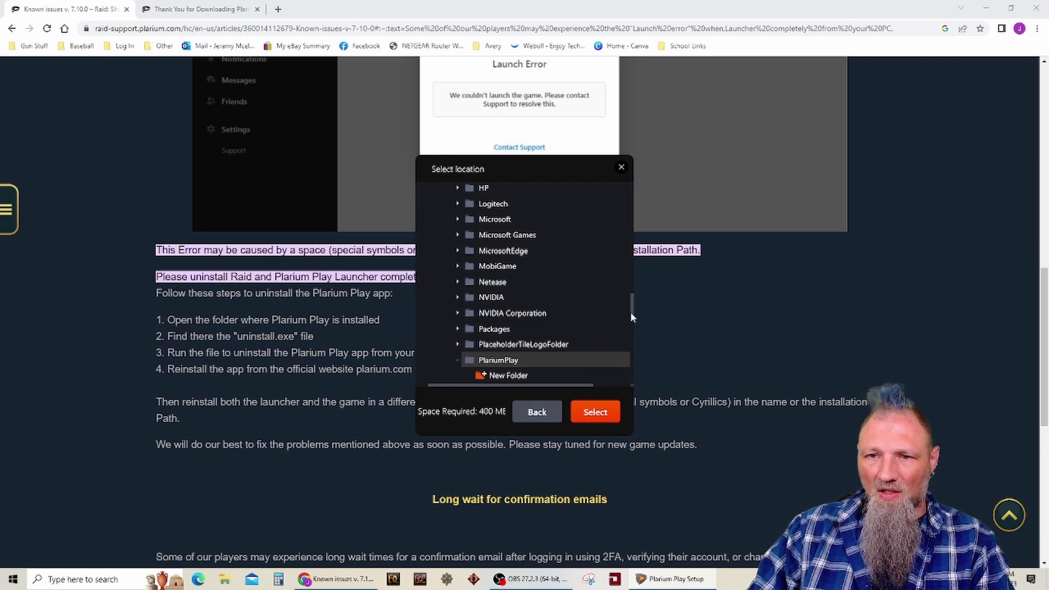
pyautogui.moveTo(631, 315); pyautogui.dragTo(629, 226)
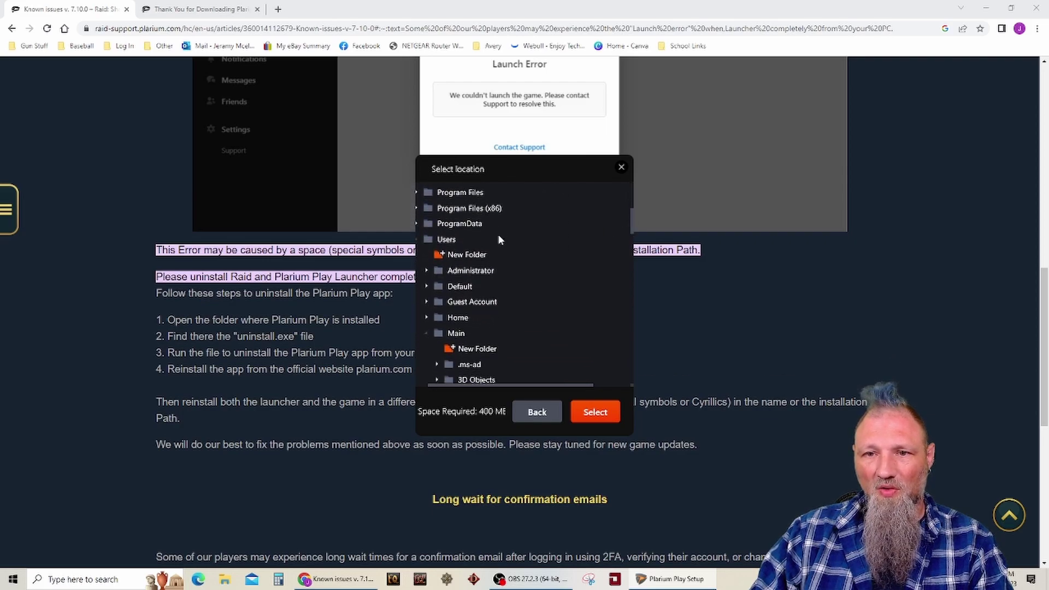
pyautogui.scroll(-2, 484, 335)
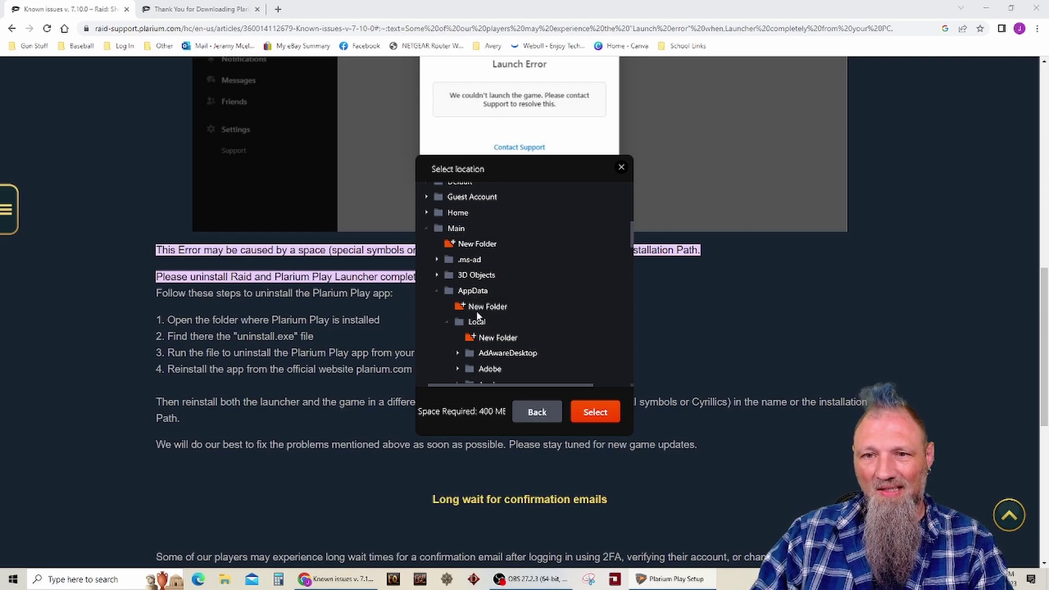
pyautogui.scroll(-6, 477, 316)
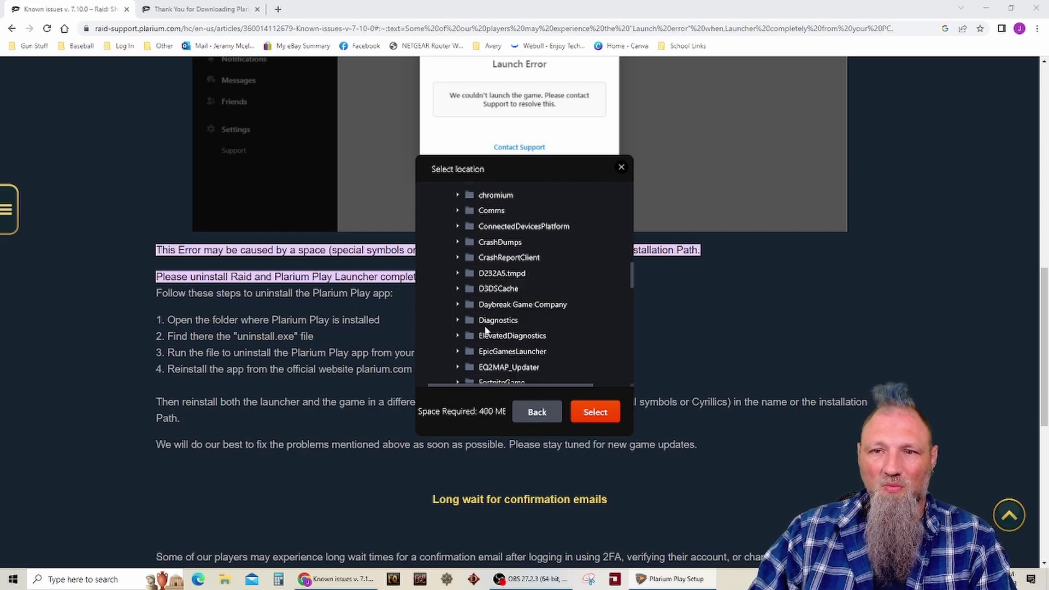
pyautogui.scroll(-2, 485, 331)
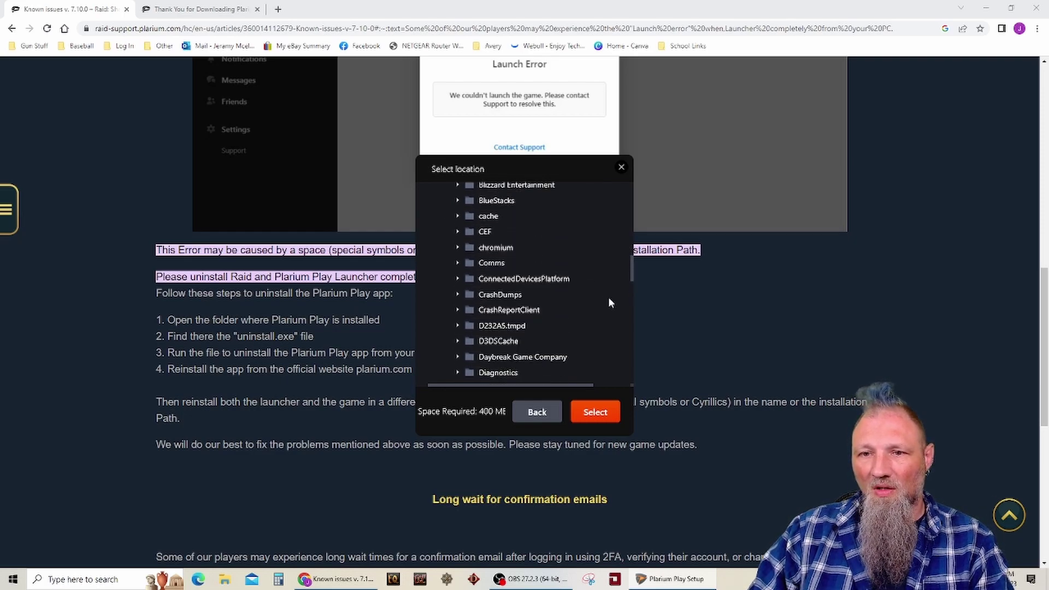
pyautogui.scroll(10, 609, 302)
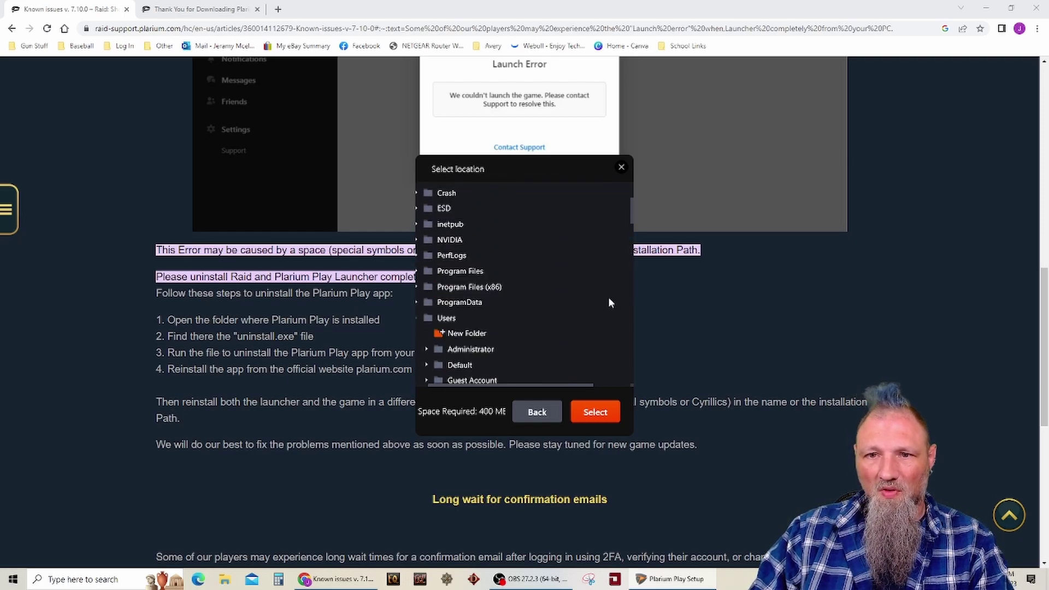
pyautogui.scroll(-3, 519, 292)
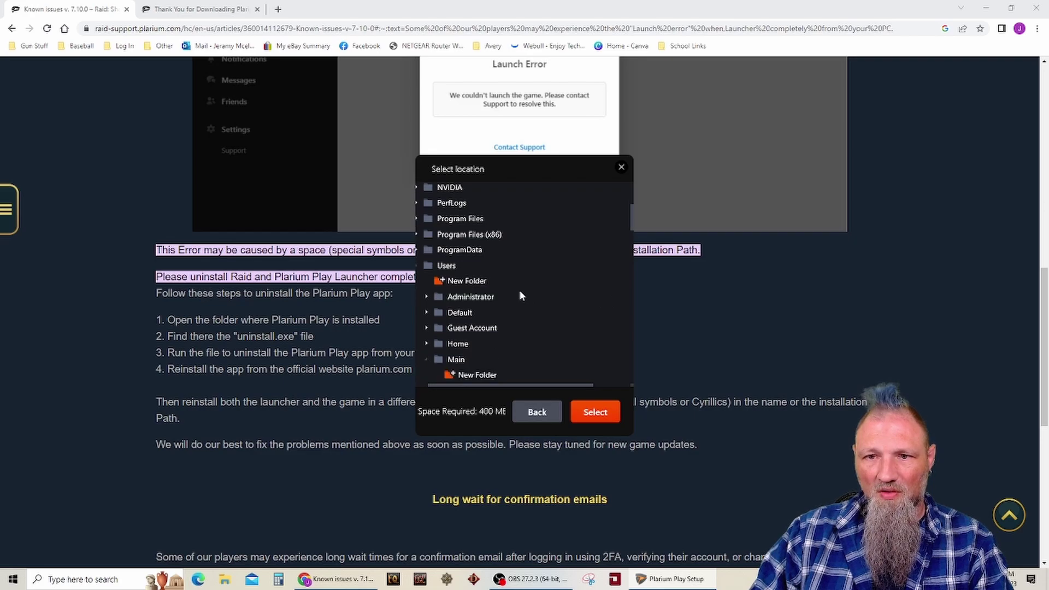
pyautogui.scroll(-3, 497, 298)
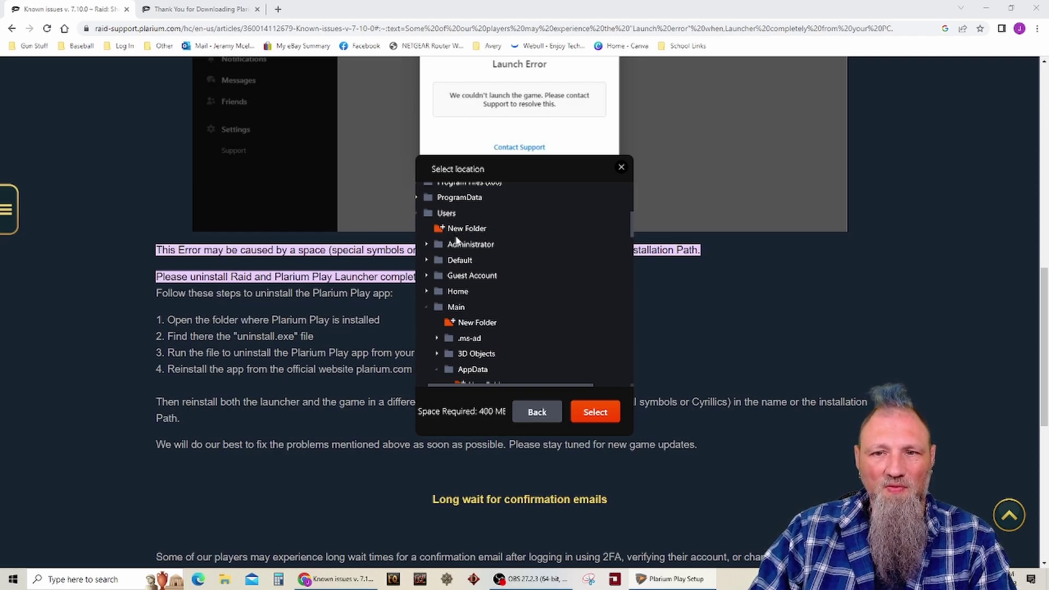
# Try to create an install folder named with the person's first name inside Main, and return to the installer's start screen
pyautogui.click(455, 323)
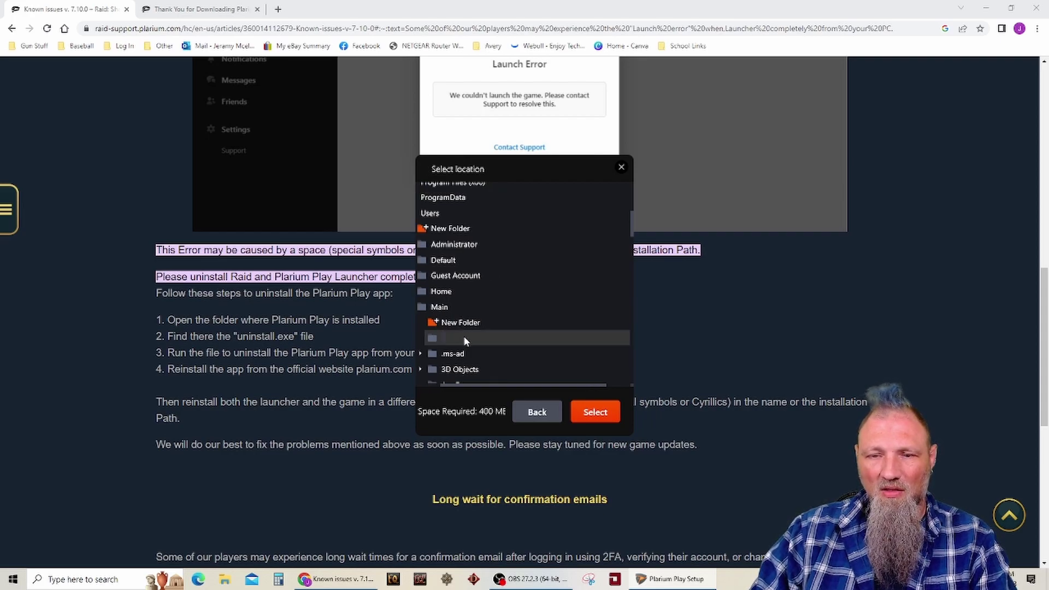
pyautogui.write('Jeramy')
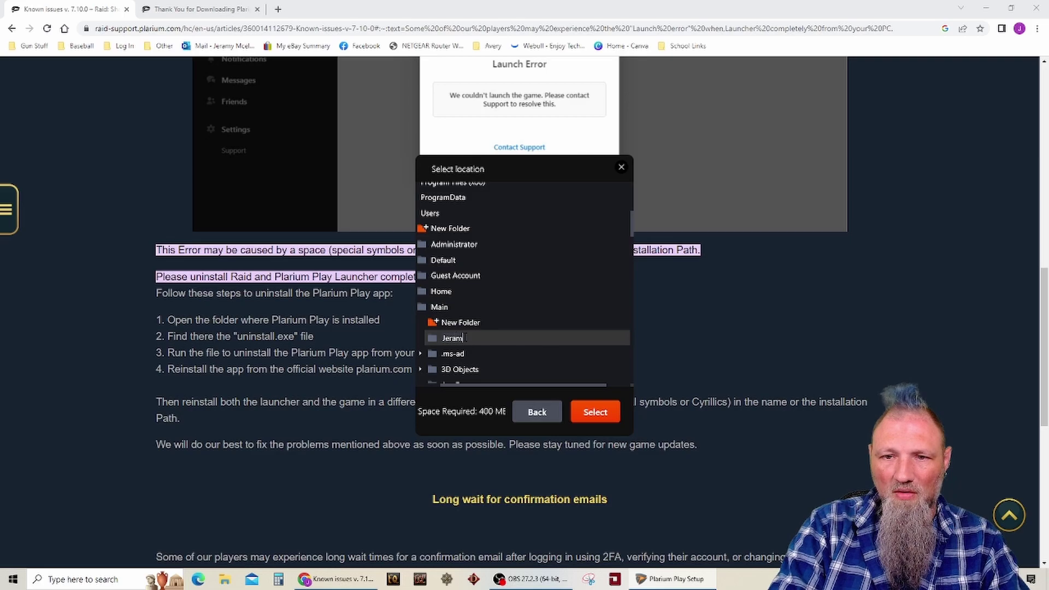
pyautogui.click(595, 413)
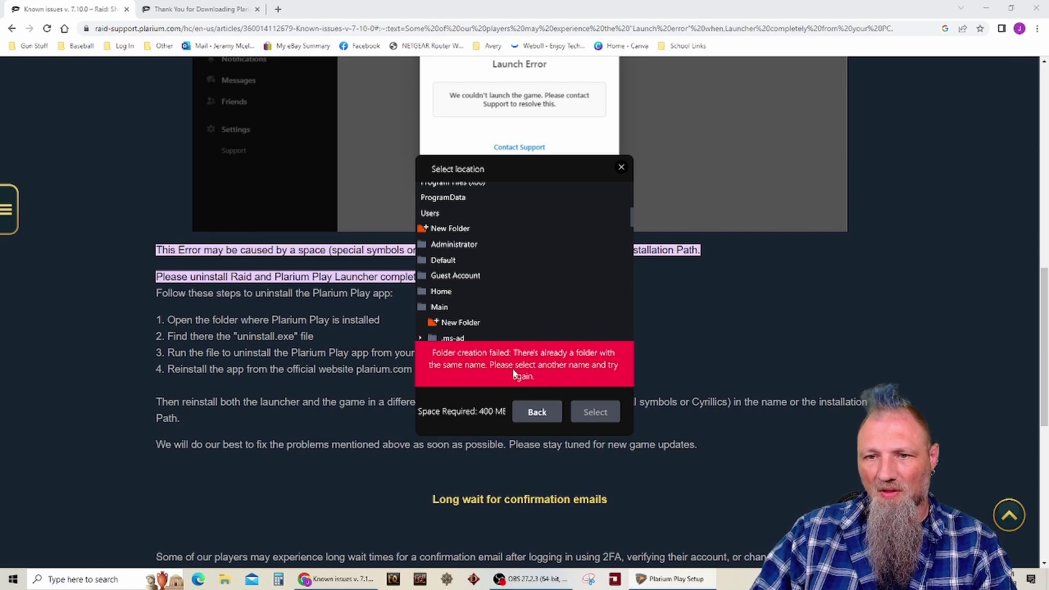
pyautogui.click(537, 412)
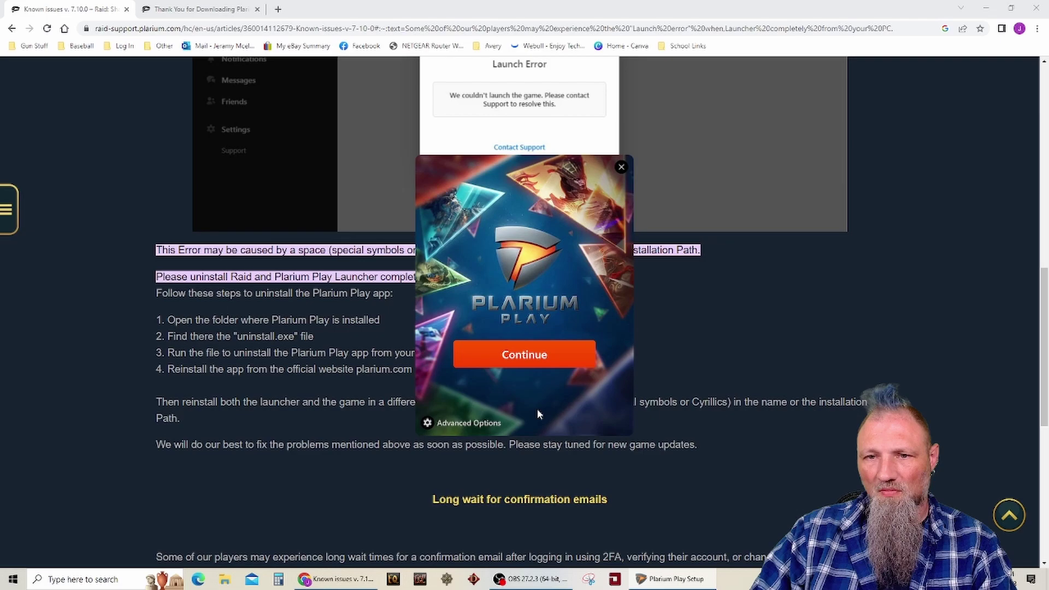
# Reopen the installer's location selection and start a new folder inside the Main user folder
pyautogui.click(457, 422)
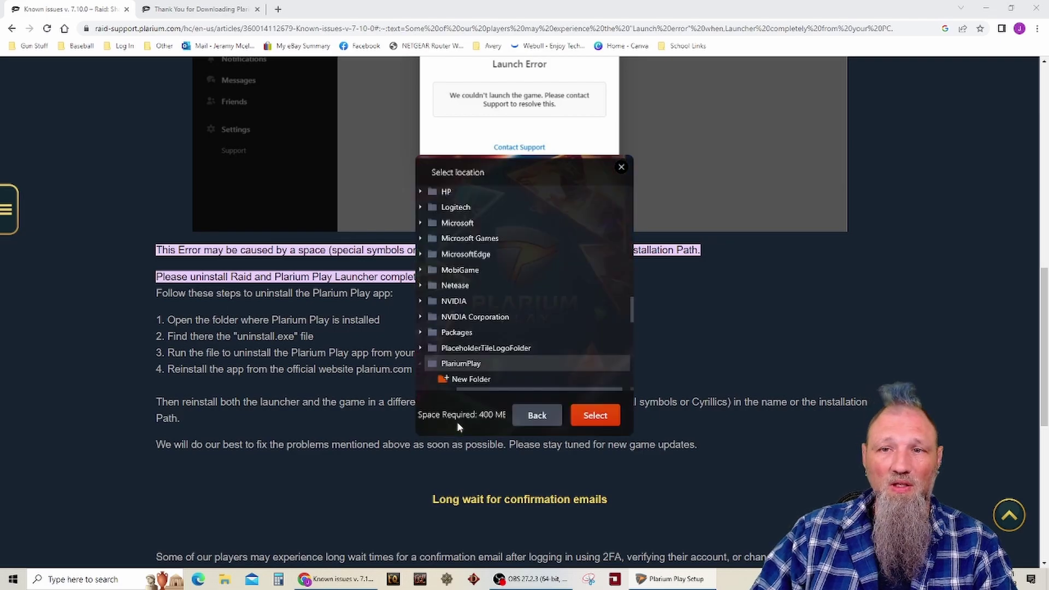
pyautogui.scroll(-4, 509, 297)
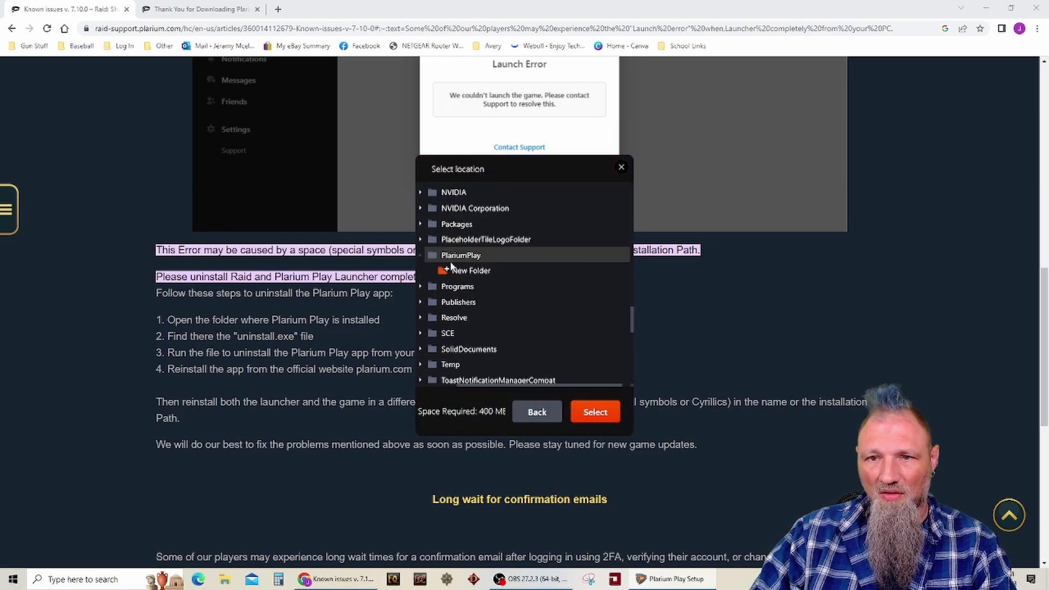
pyautogui.scroll(10, 451, 266)
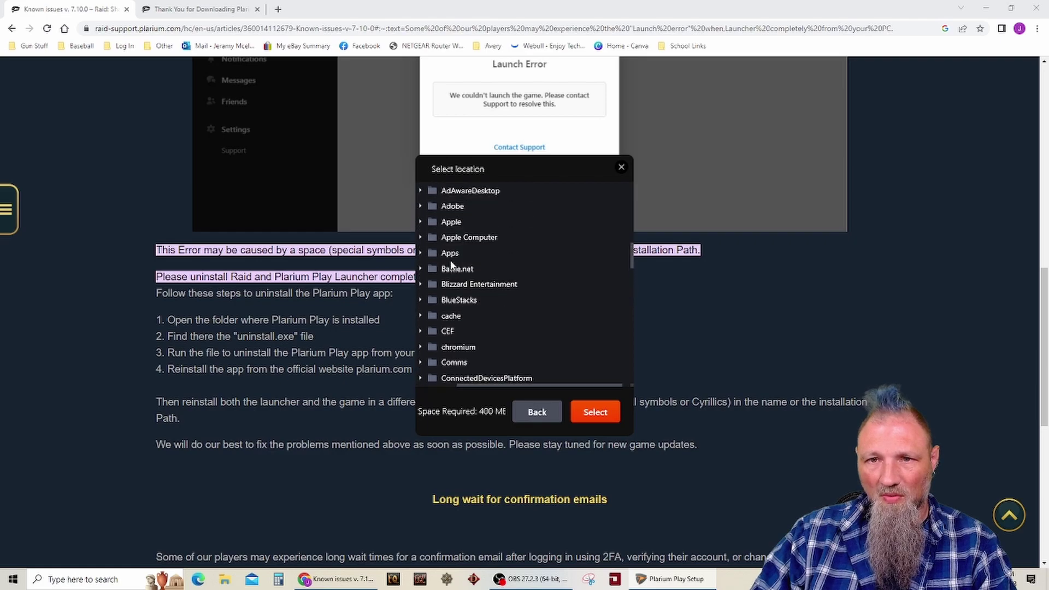
pyautogui.scroll(6, 451, 265)
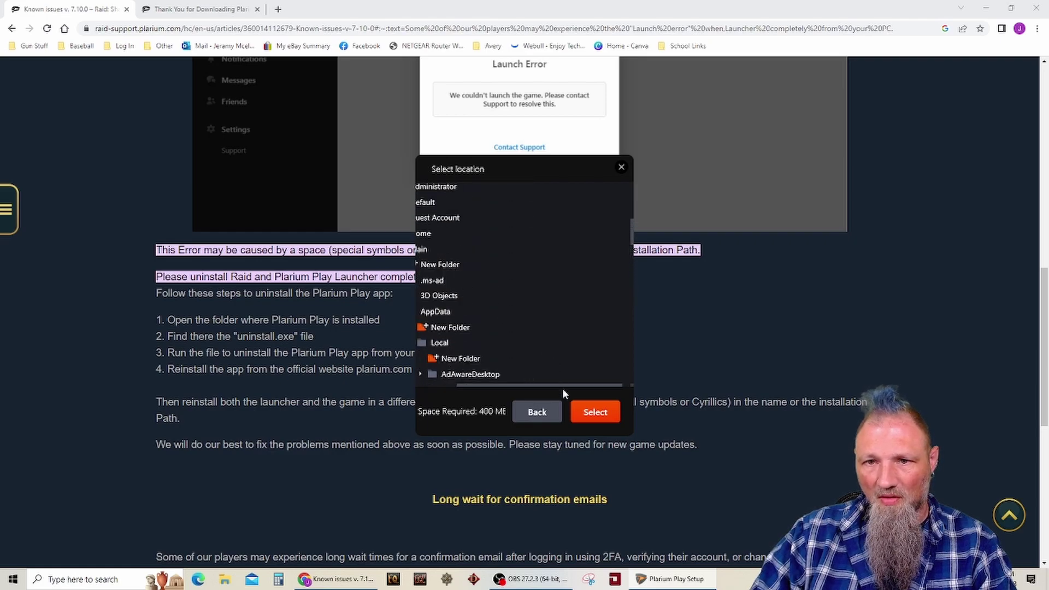
pyautogui.moveTo(563, 385); pyautogui.dragTo(513, 384)
pyautogui.scroll(-1, 430, 301)
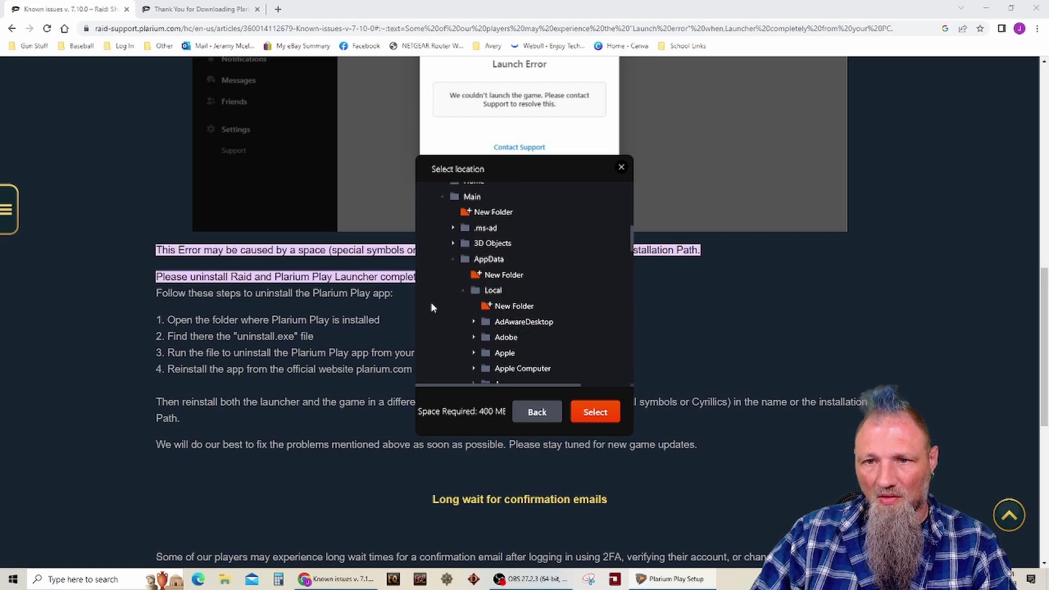
pyautogui.scroll(1, 432, 306)
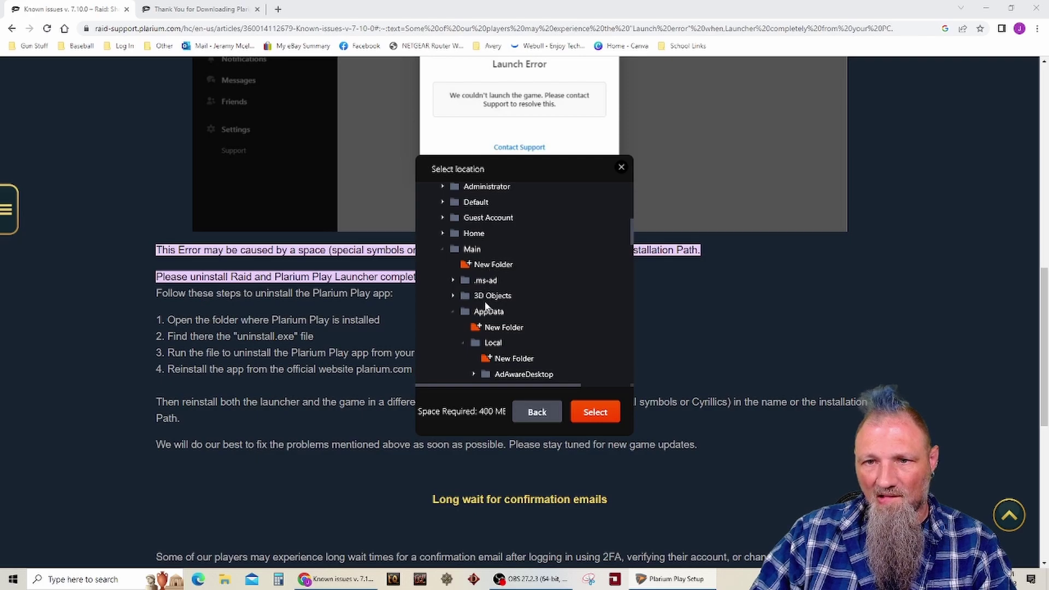
pyautogui.click(468, 266)
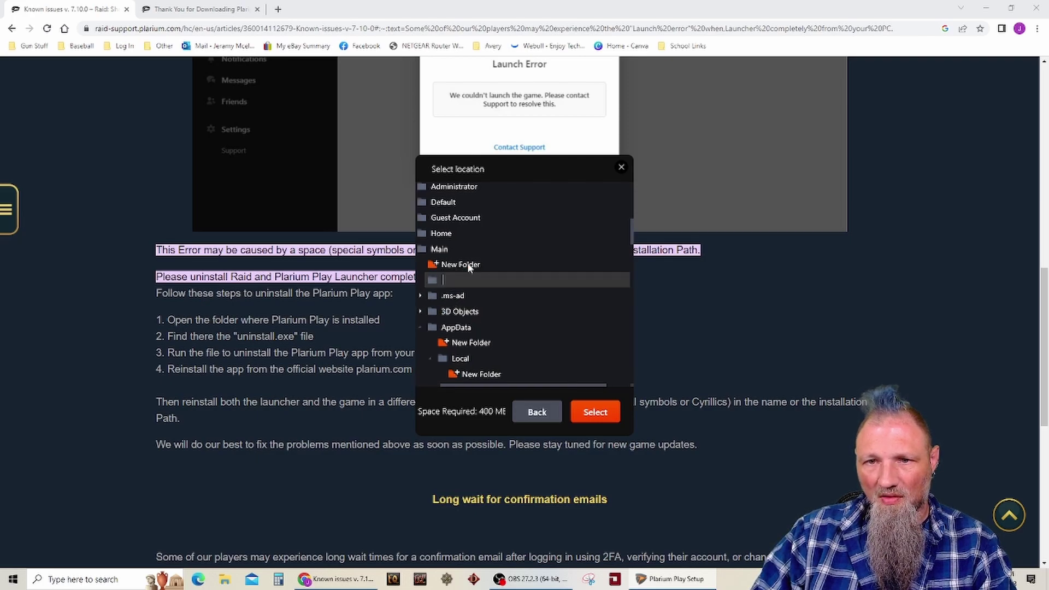
# Expand the 3D Objects and .ms-ad folders inside Main to examine their contents
pyautogui.click(421, 312)
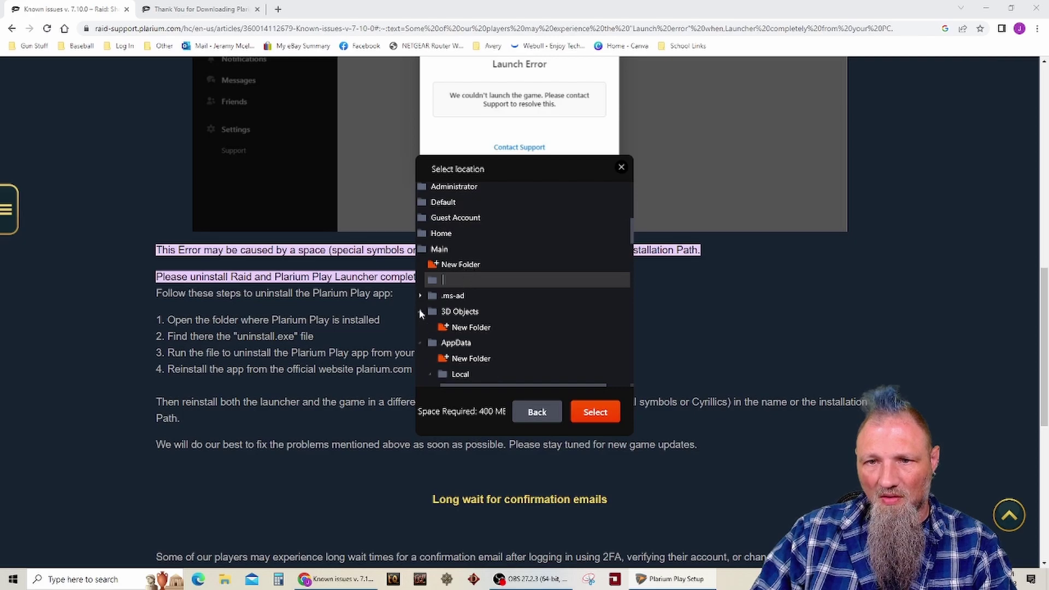
pyautogui.click(420, 295)
pyautogui.scroll(-1, 455, 296)
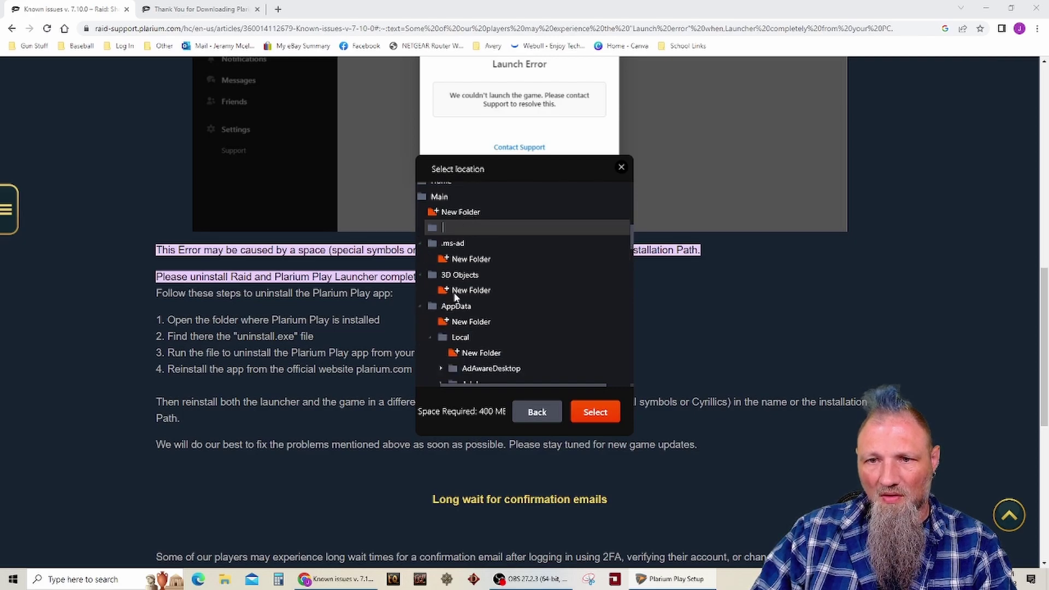
# Switch to File Explorer and open the Users folder on Local Disk (C:)
pyautogui.click(225, 580)
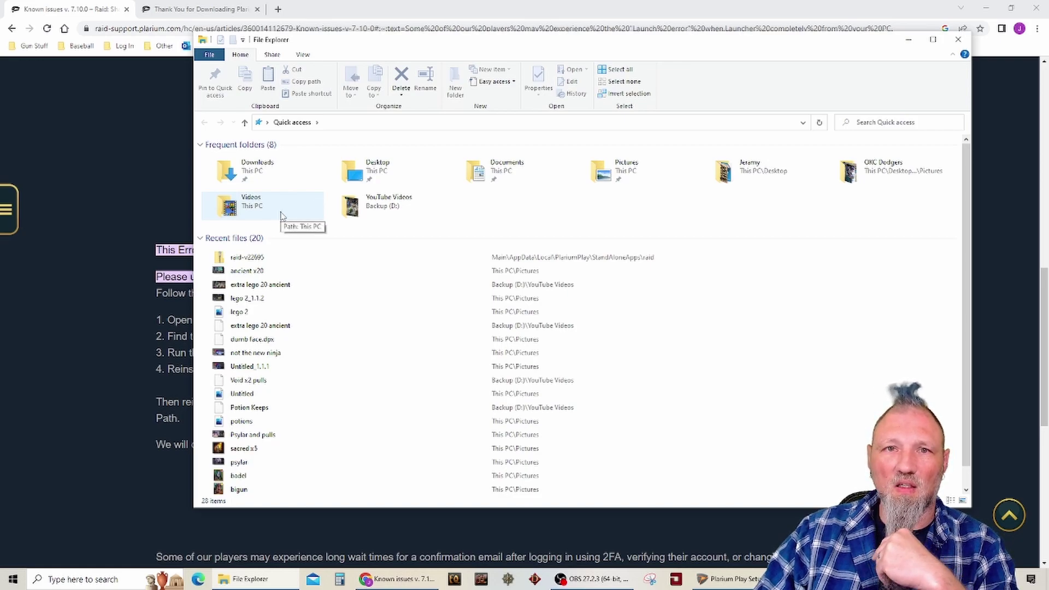
pyautogui.click(266, 124)
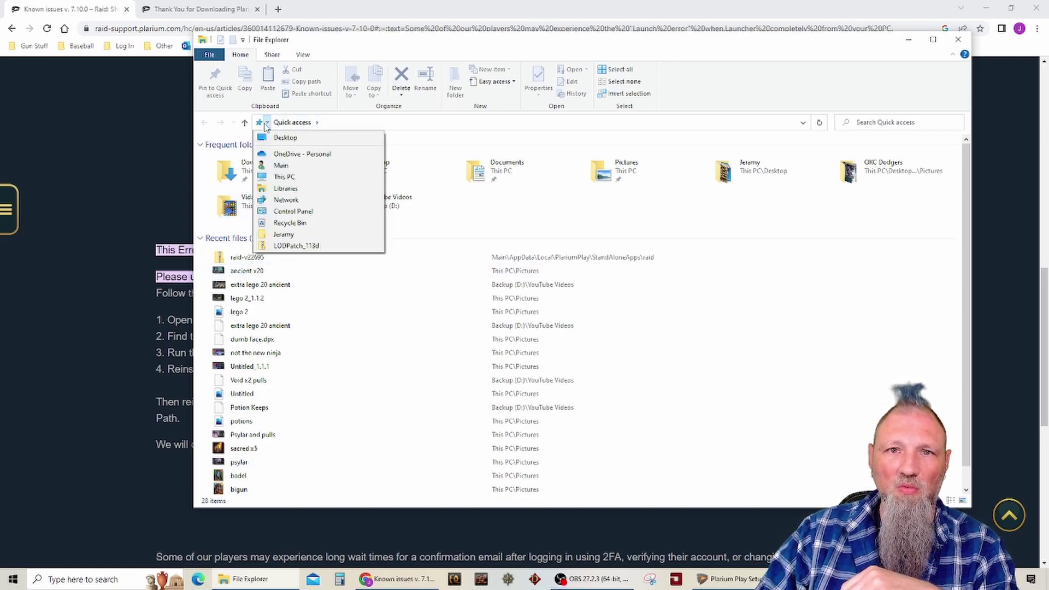
pyautogui.click(284, 177)
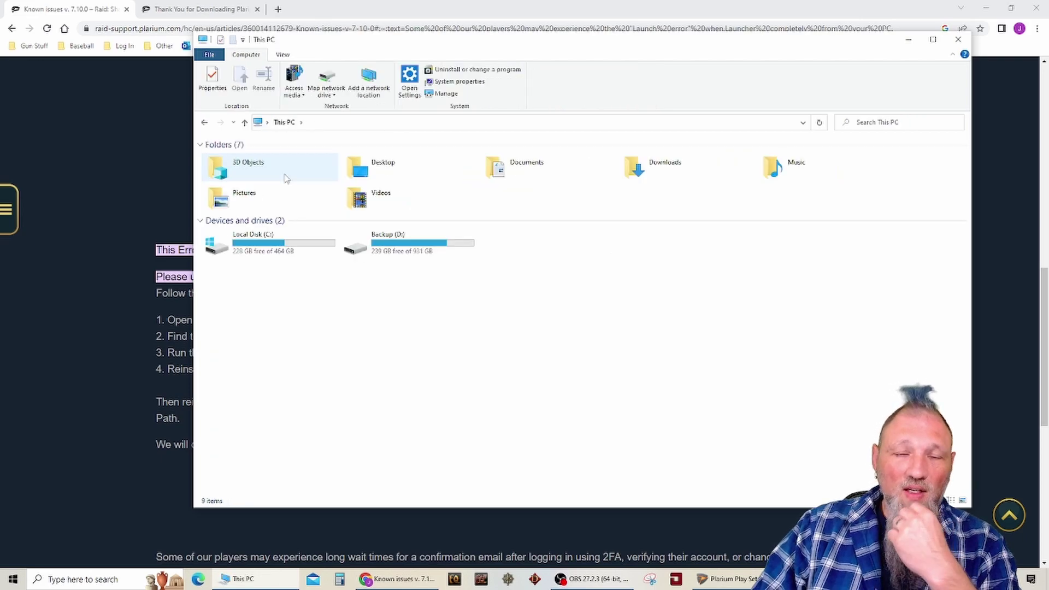
pyautogui.doubleClick(272, 247)
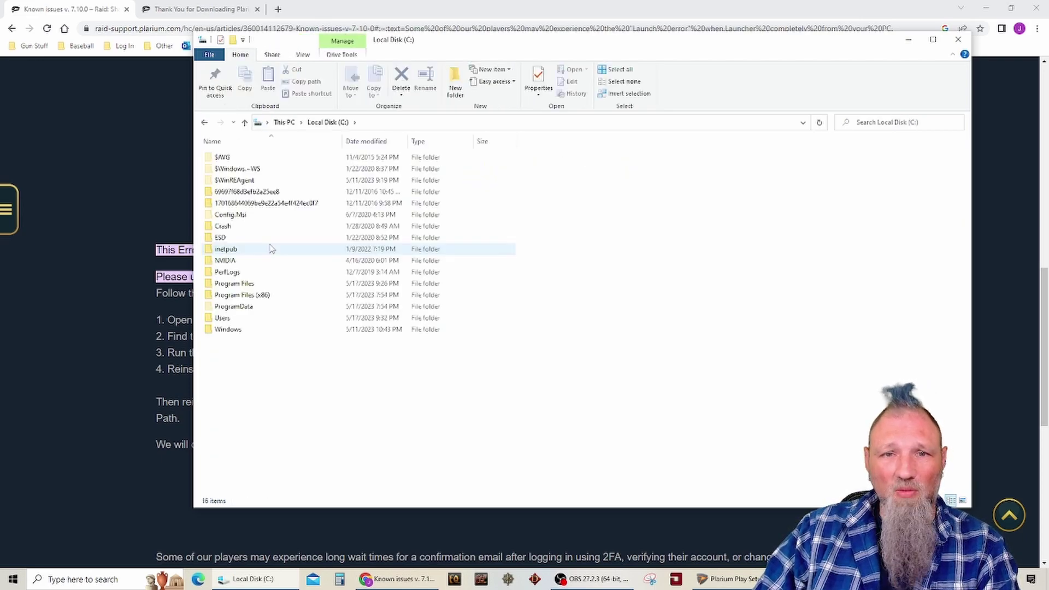
pyautogui.doubleClick(230, 318)
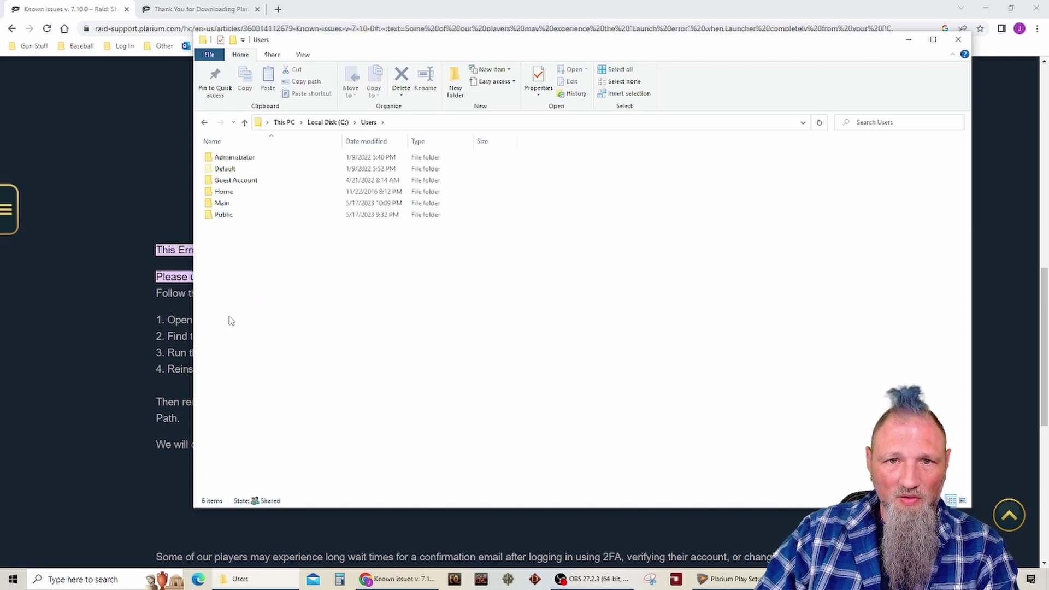
# Examine the Home folder, the folder in Main named with the person's first name, and its PlariumPlay subfolder
pyautogui.click(227, 196)
pyautogui.doubleClick(229, 197)
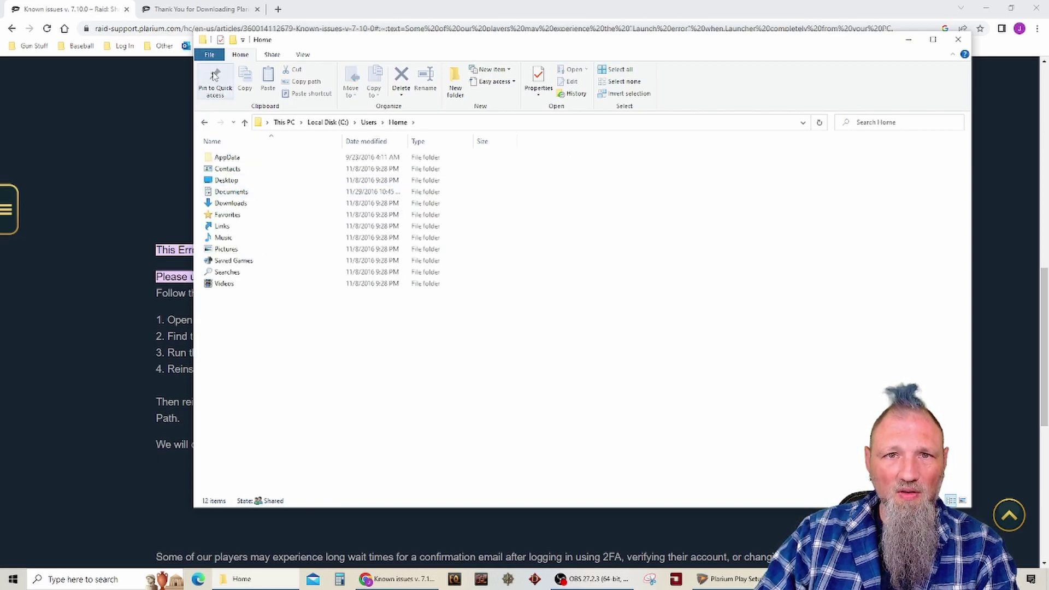
pyautogui.click(245, 122)
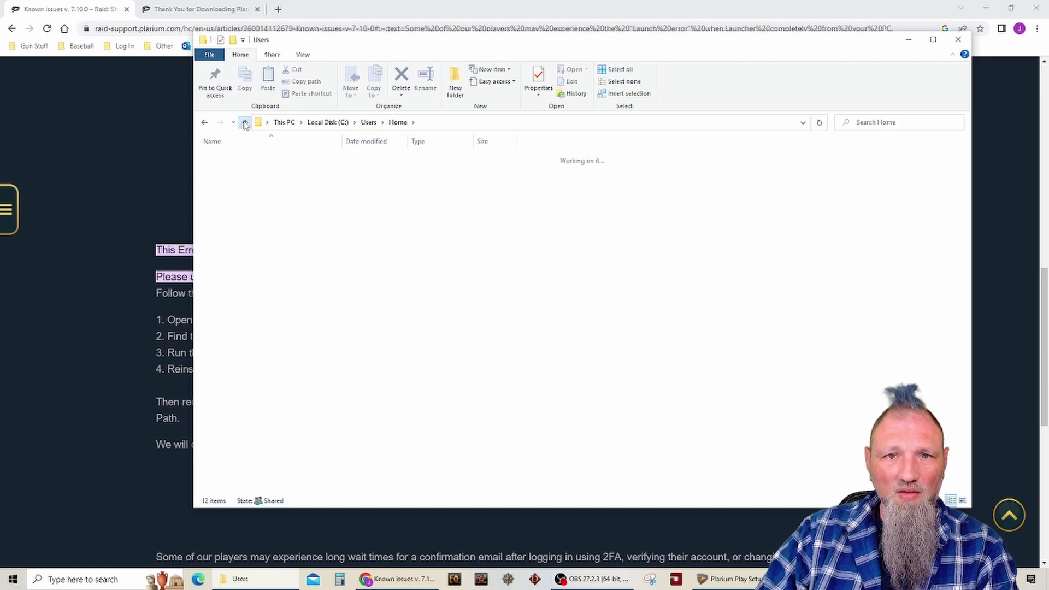
pyautogui.doubleClick(234, 205)
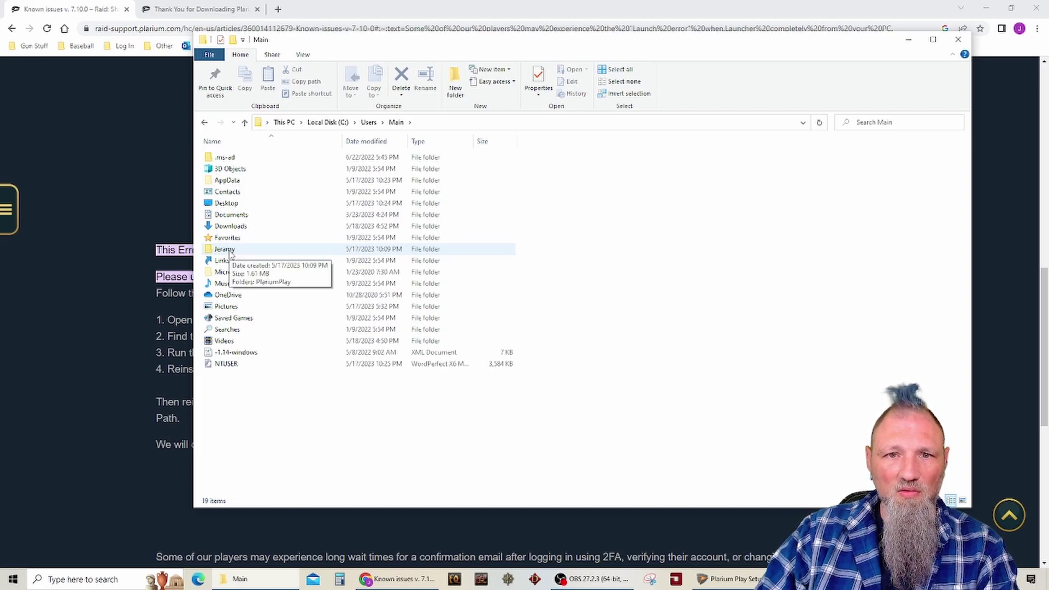
pyautogui.doubleClick(230, 251)
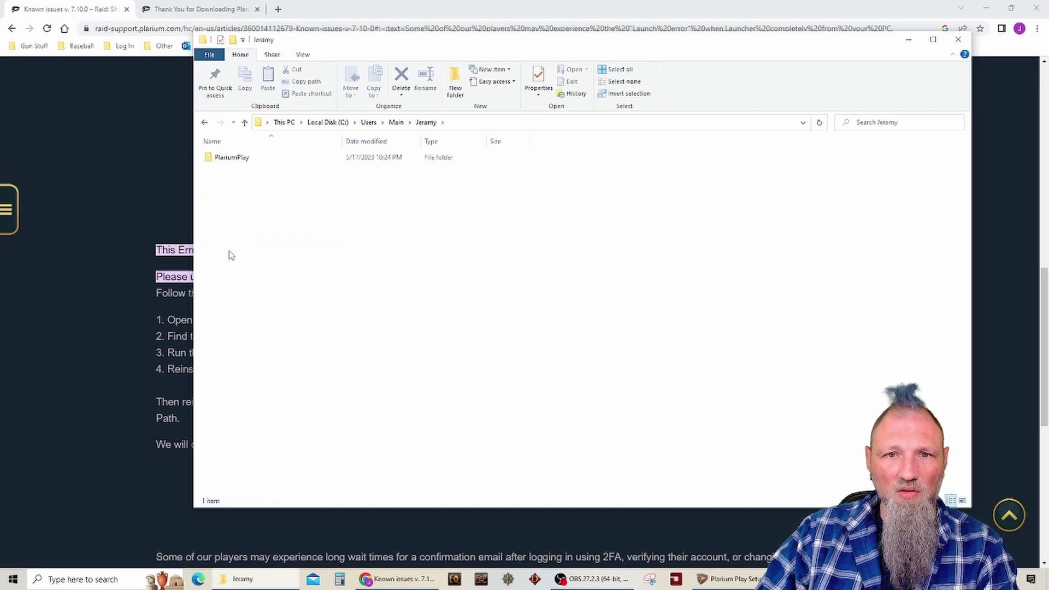
pyautogui.doubleClick(221, 158)
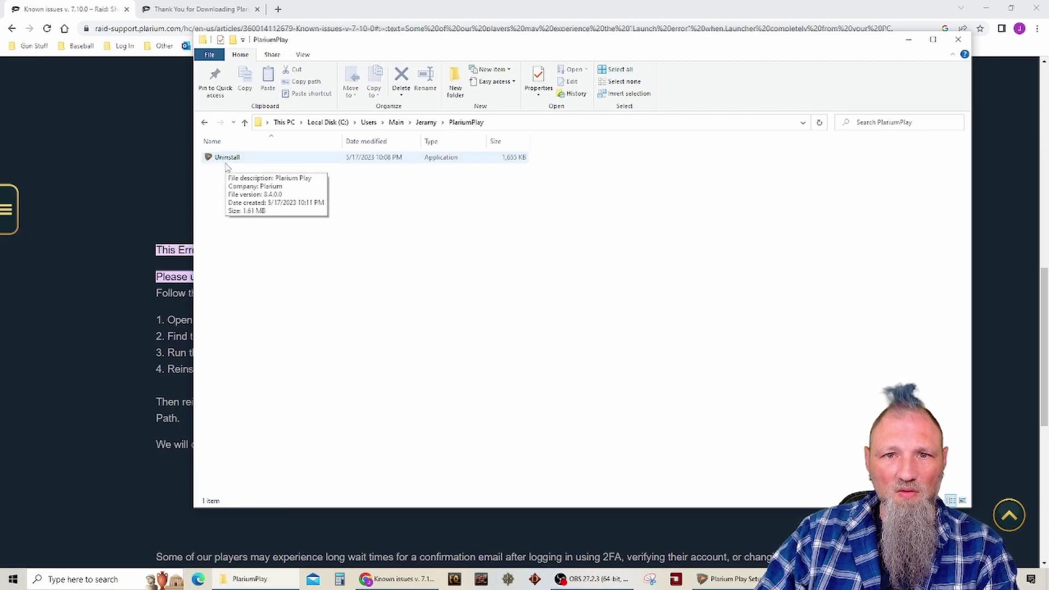
pyautogui.click(205, 123)
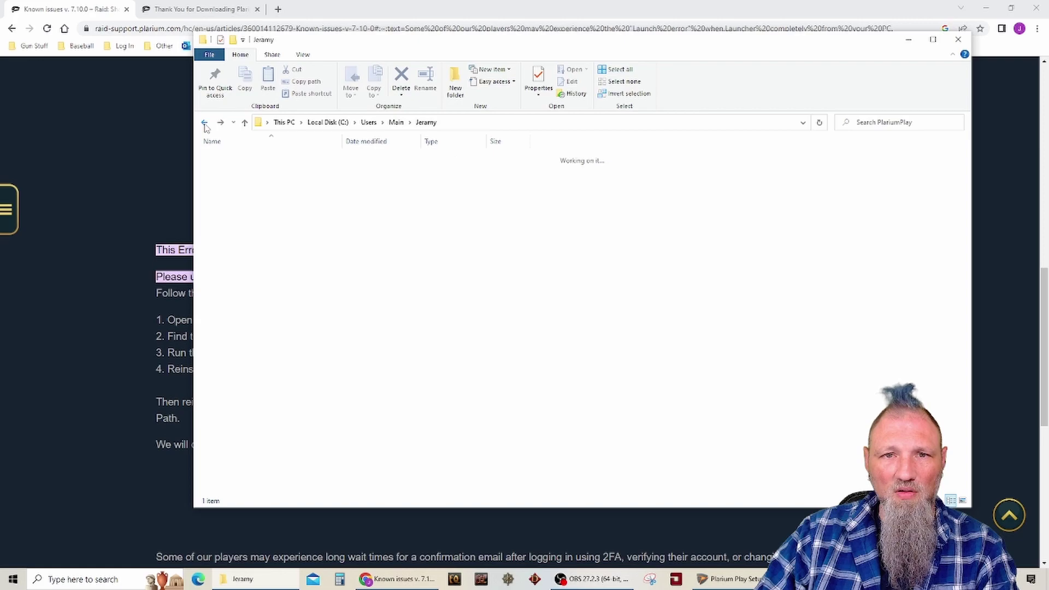
pyautogui.click(205, 124)
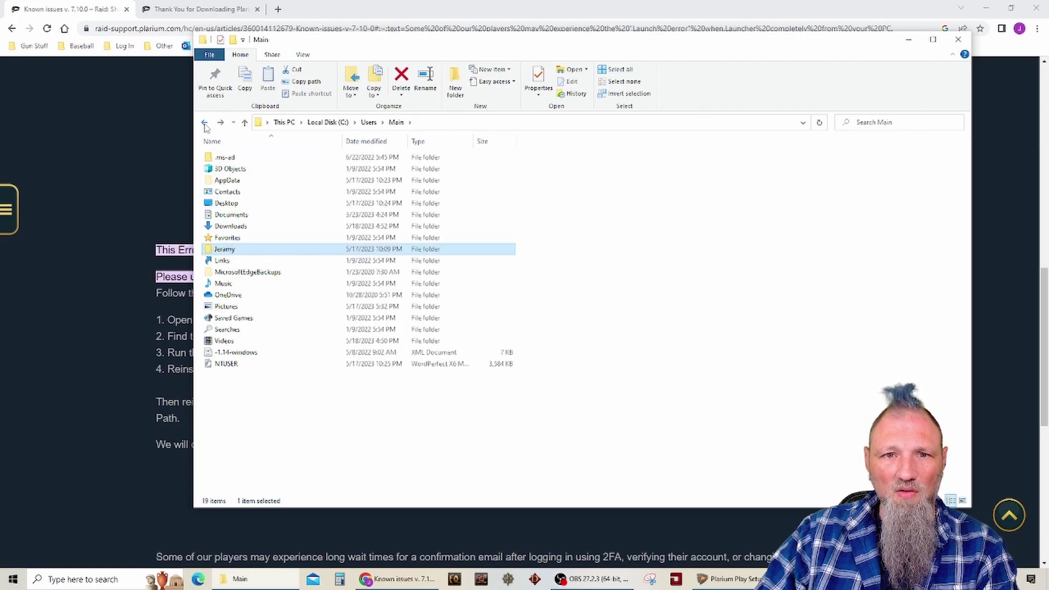
# Delete the PlariumPlay folder from the first-name folder inside Main and close File Explorer
pyautogui.doubleClick(232, 251)
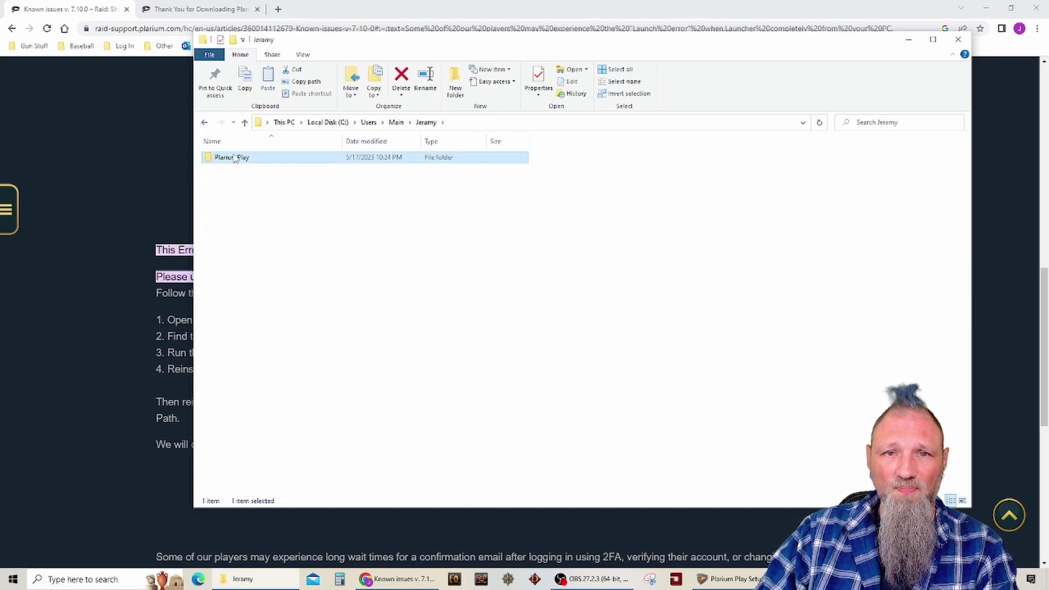
pyautogui.rightClick(240, 158)
pyautogui.click(280, 338)
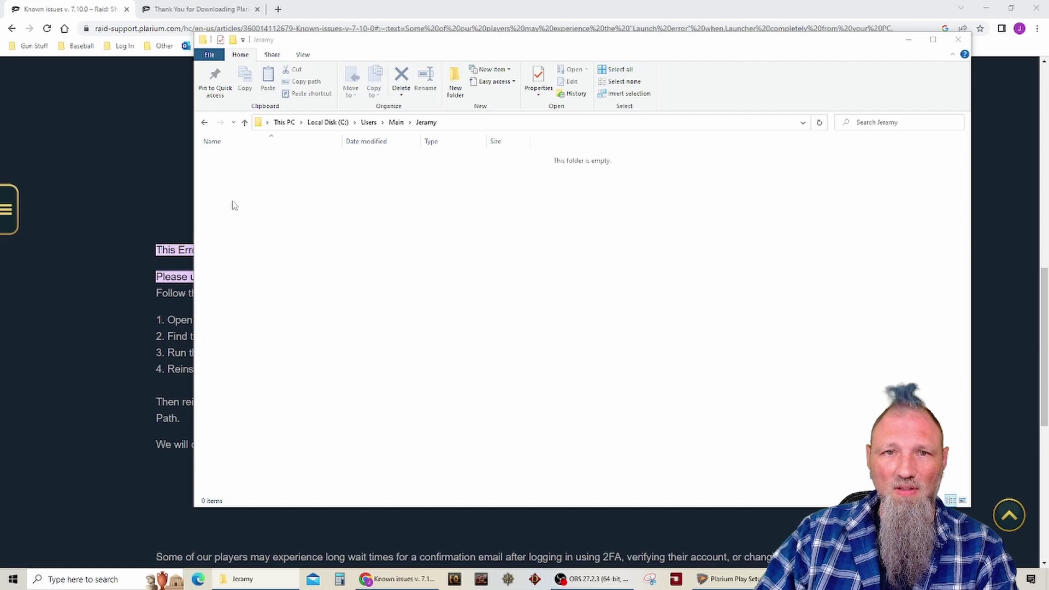
pyautogui.click(206, 125)
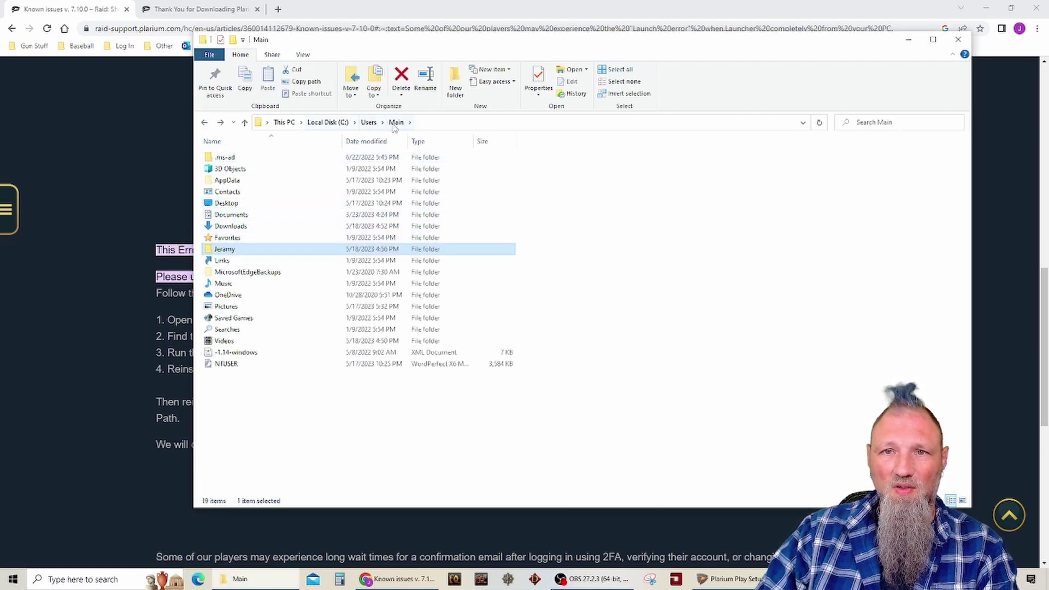
pyautogui.click(958, 40)
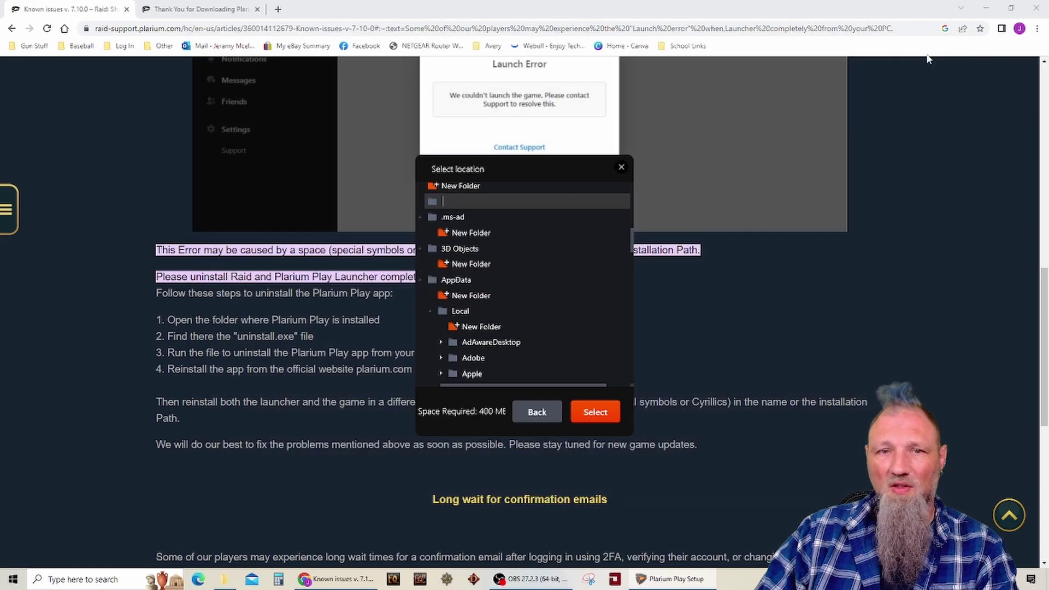
# Collapse and re-expand Main in the installer's location tree to check its subfolders, and return to the start screen
pyautogui.scroll(3, 472, 267)
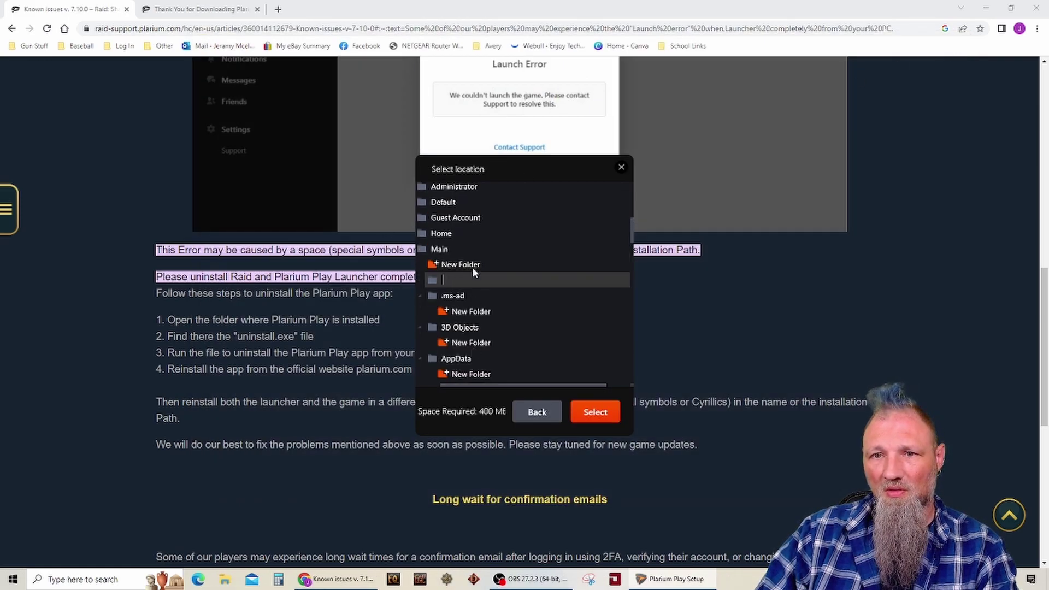
pyautogui.click(437, 250)
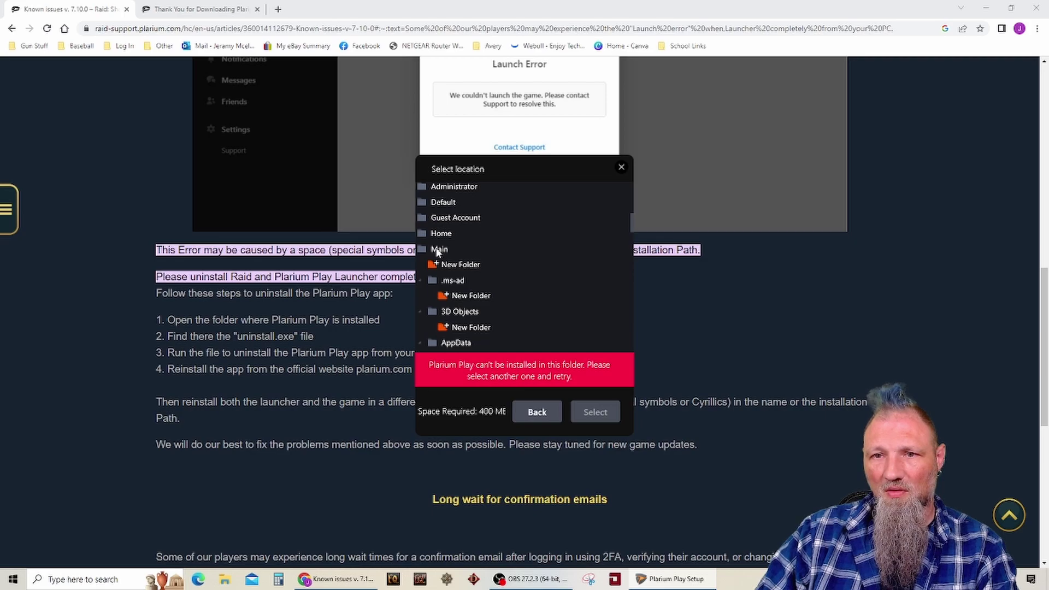
pyautogui.click(437, 250)
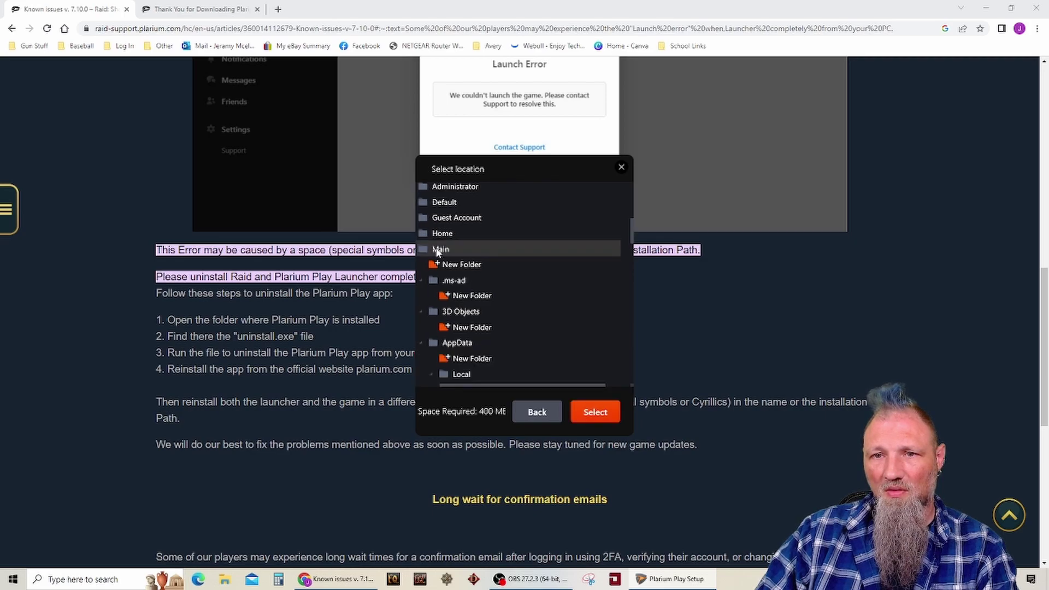
pyautogui.click(437, 250)
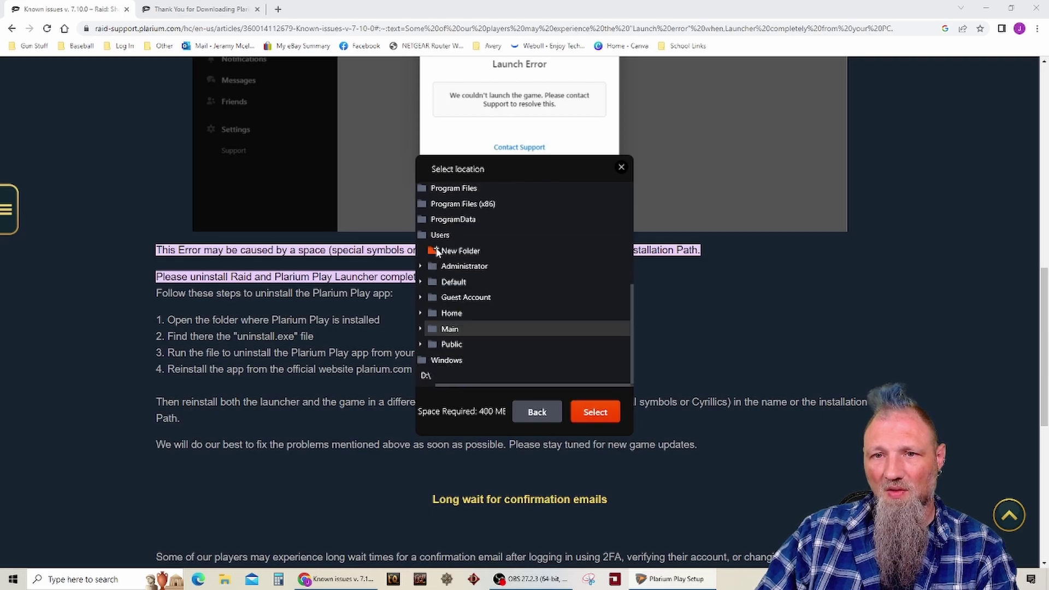
pyautogui.click(421, 329)
pyautogui.scroll(-2, 451, 289)
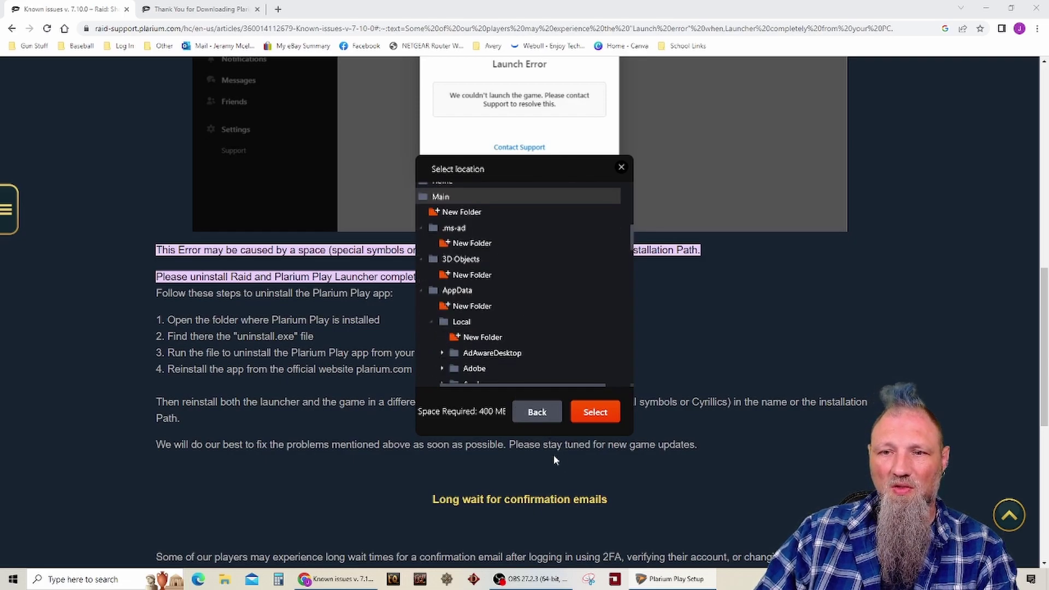
pyautogui.click(537, 412)
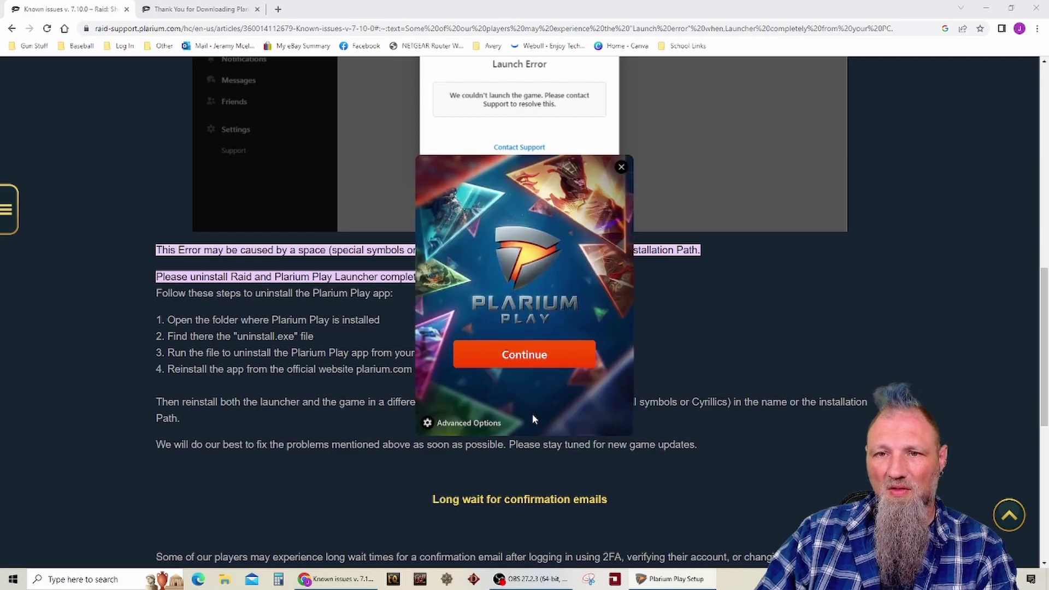
# Switch to File Explorer and open the Main user folder under Users on Local Disk (C:)
pyautogui.click(225, 581)
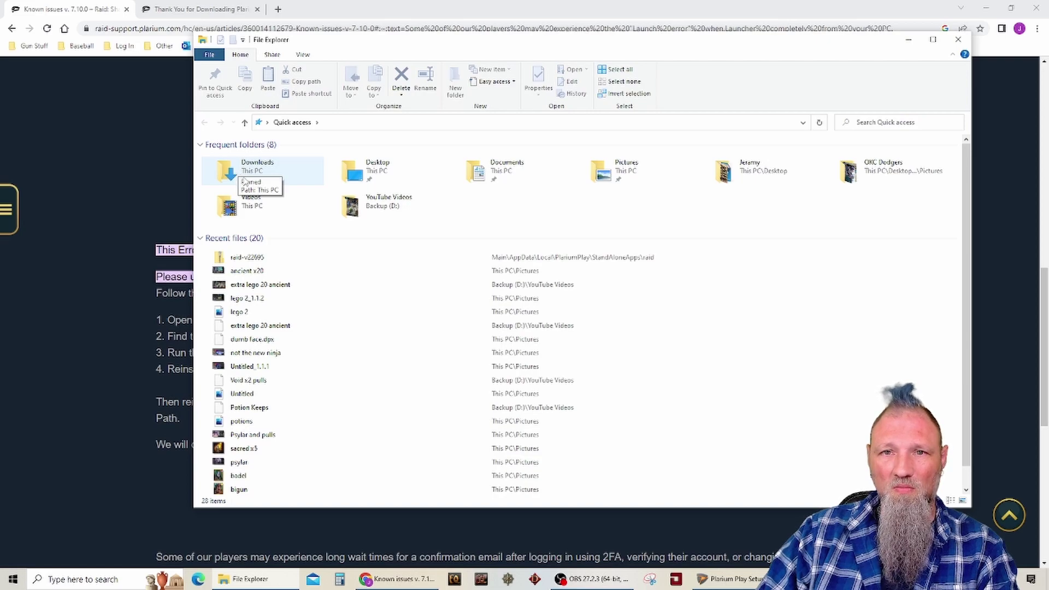
pyautogui.click(261, 126)
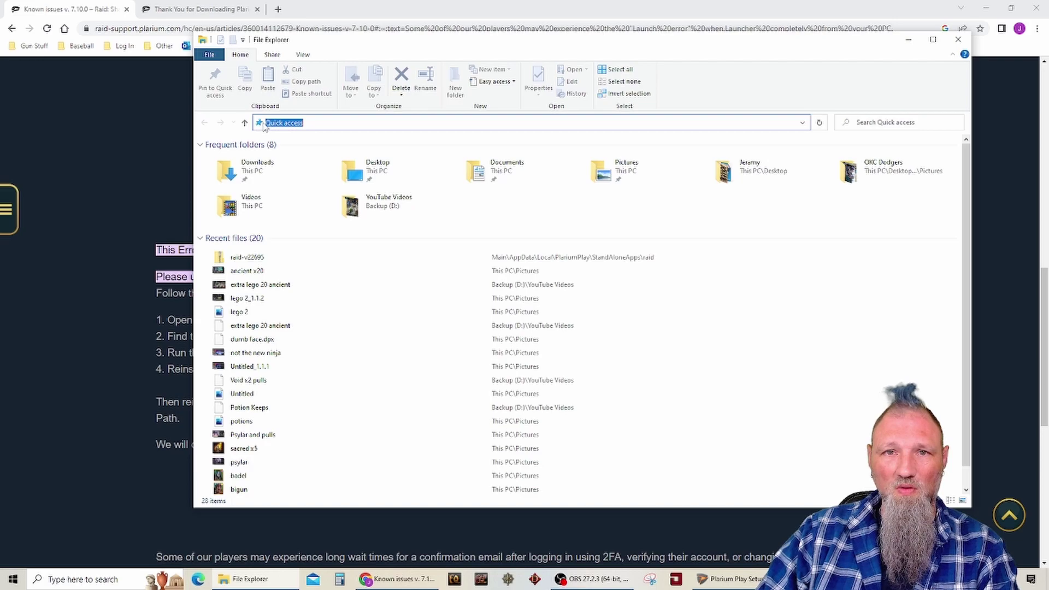
pyautogui.click(271, 145)
pyautogui.click(268, 123)
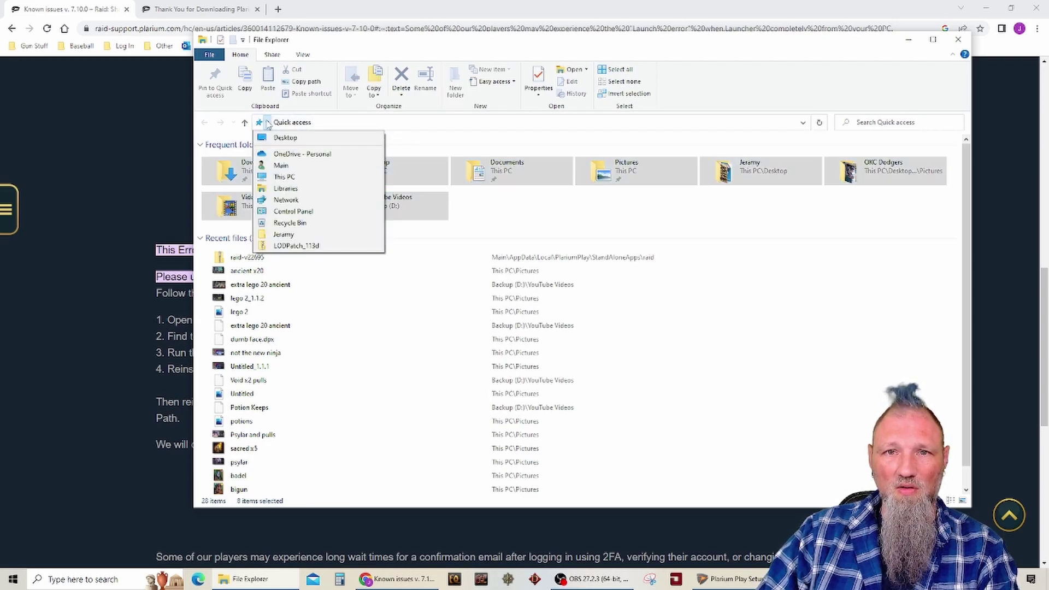
pyautogui.click(268, 124)
pyautogui.click(268, 124)
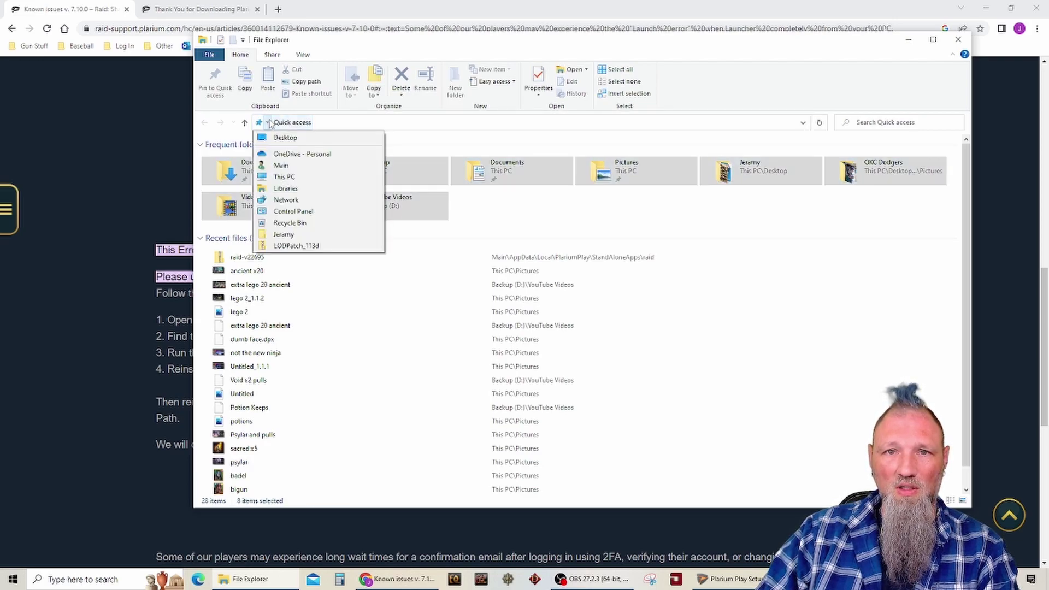
pyautogui.click(277, 177)
pyautogui.doubleClick(261, 255)
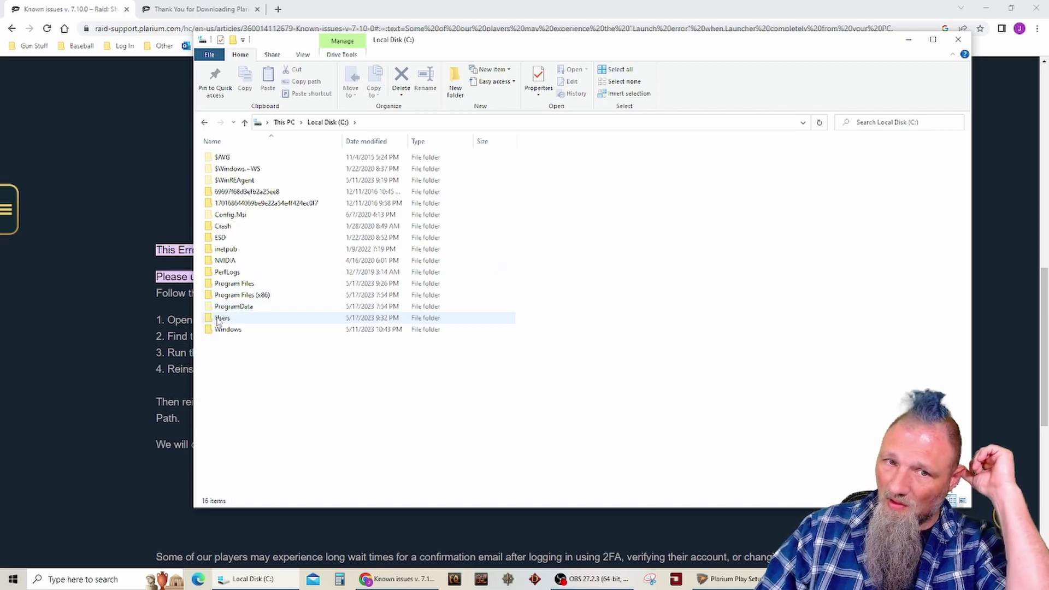
pyautogui.doubleClick(221, 318)
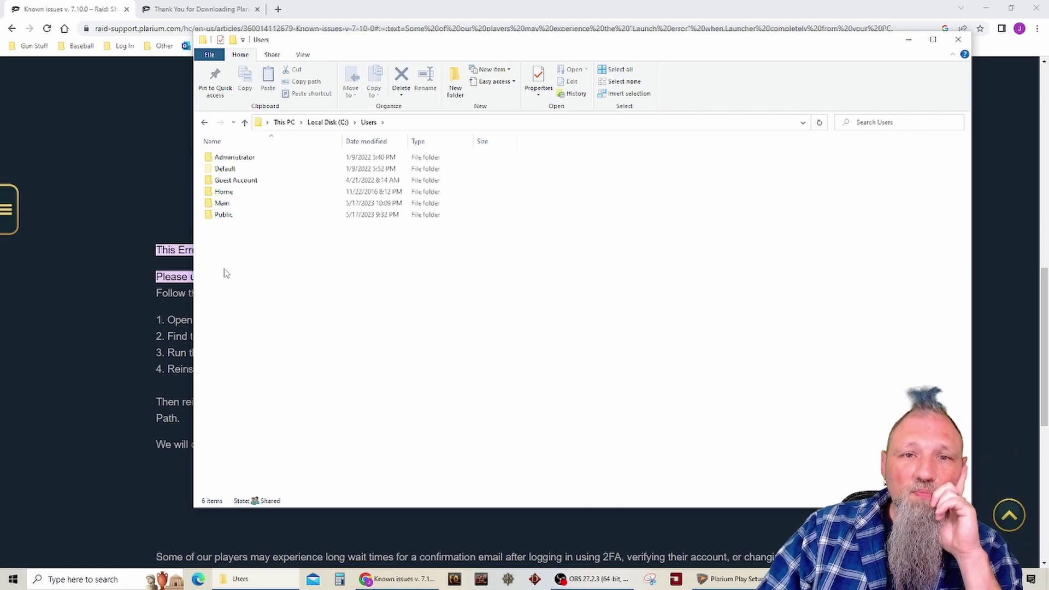
pyautogui.doubleClick(225, 203)
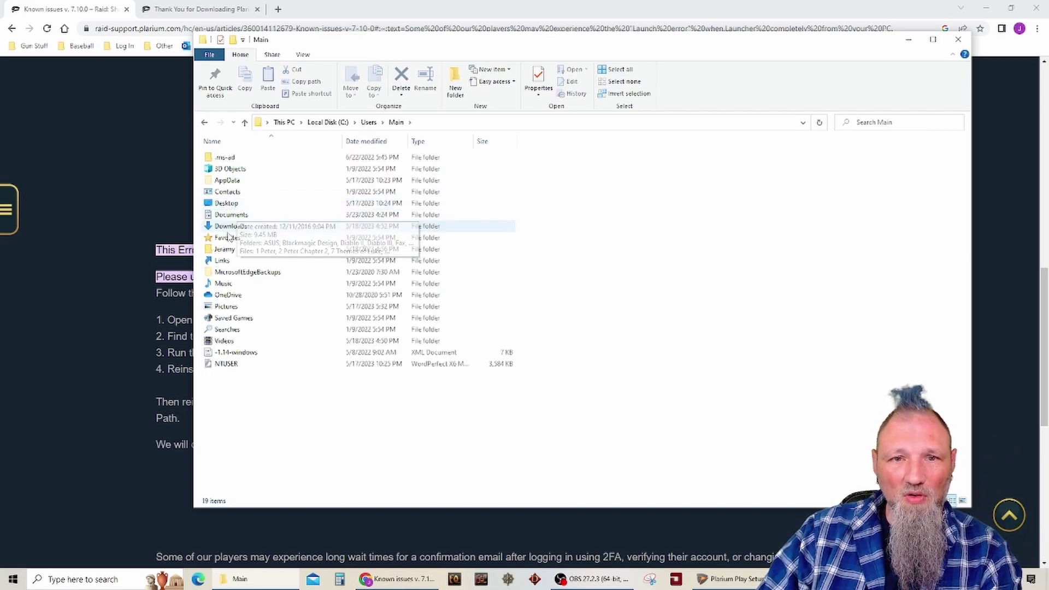
# Delete the folder named with the person's first name from Main and close File Explorer
pyautogui.click(222, 249)
pyautogui.rightClick(221, 247)
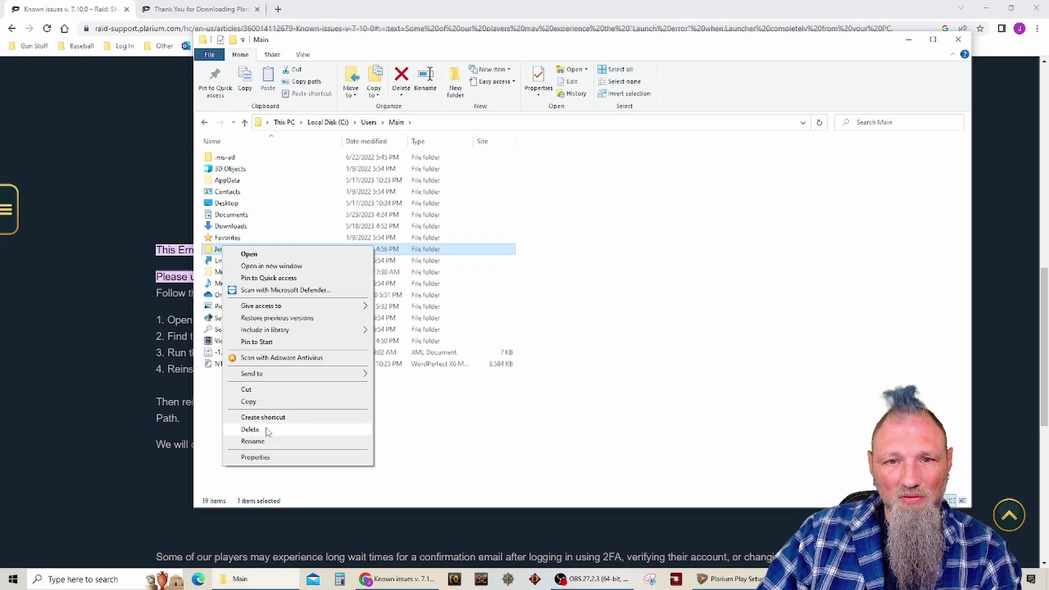
pyautogui.click(265, 430)
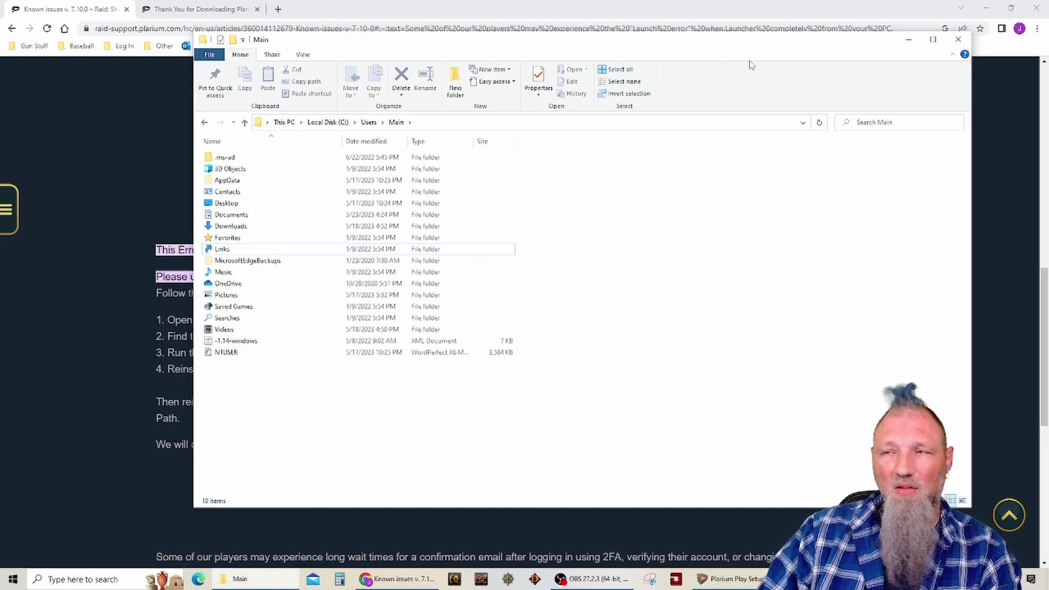
pyautogui.click(958, 40)
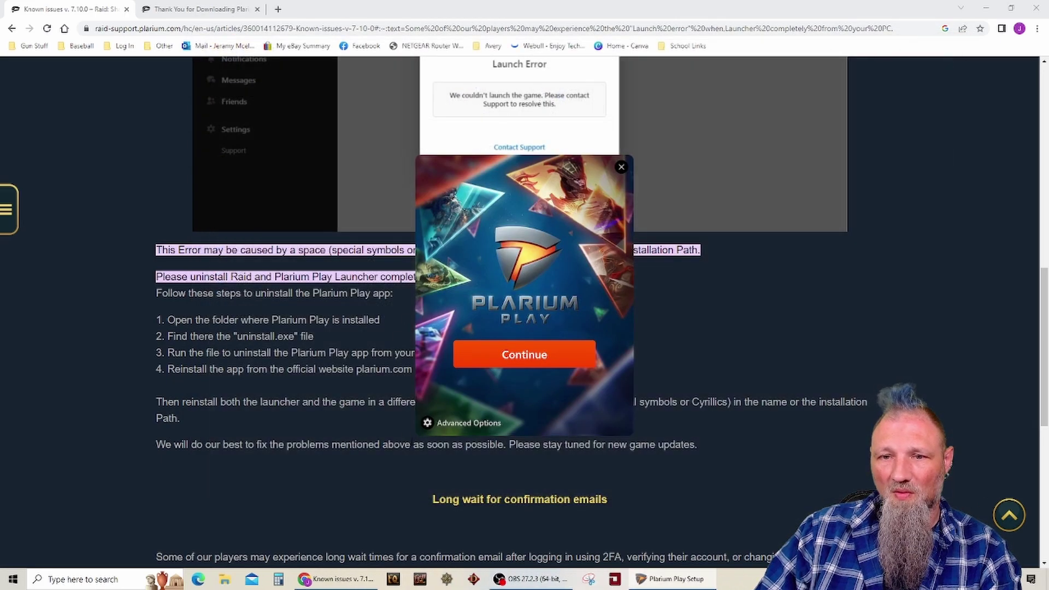
# Install Plarium Play into a new folder named Jmac created directly under Users in the installer's location tree
pyautogui.click(446, 424)
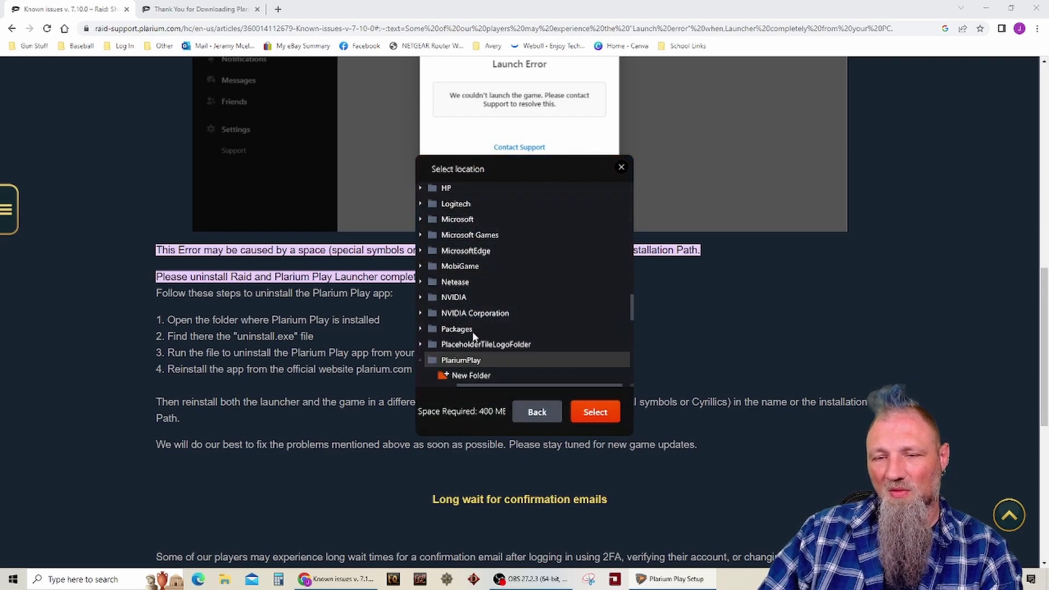
pyautogui.scroll(-3, 473, 335)
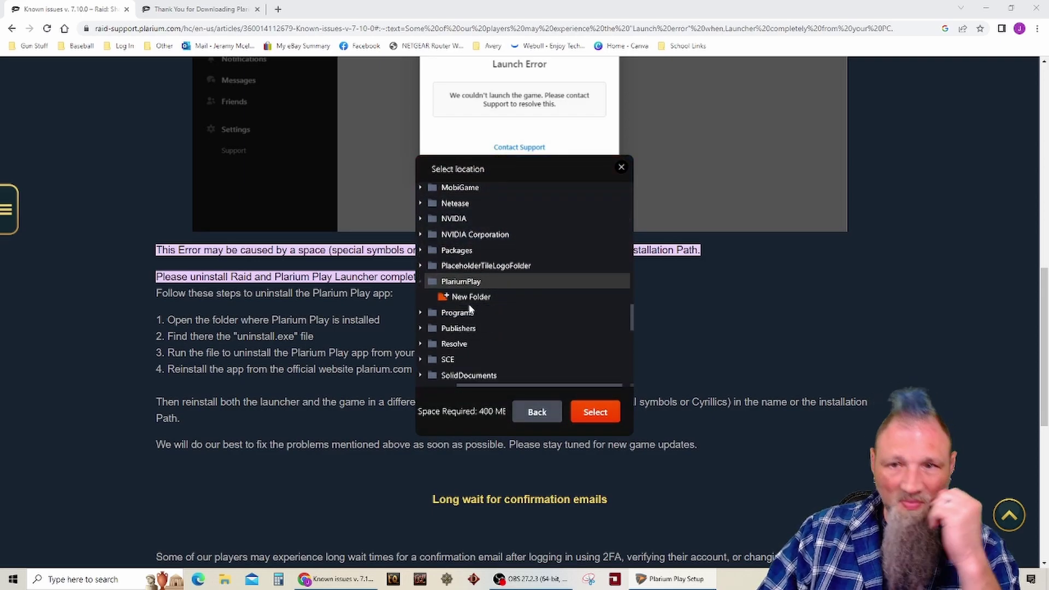
pyautogui.scroll(10, 471, 294)
pyautogui.scroll(4, 471, 294)
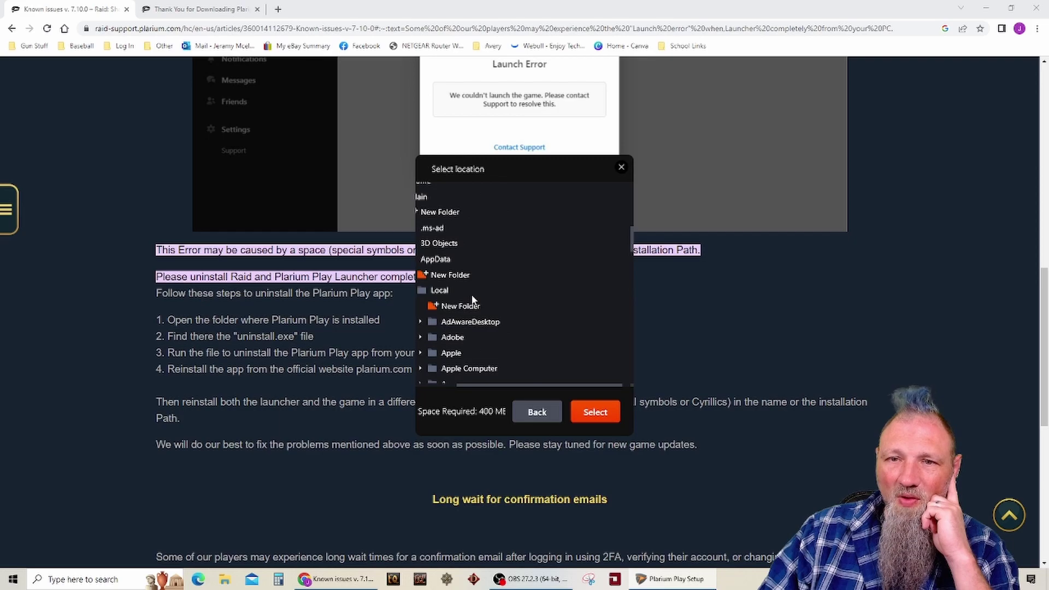
pyautogui.click(564, 382)
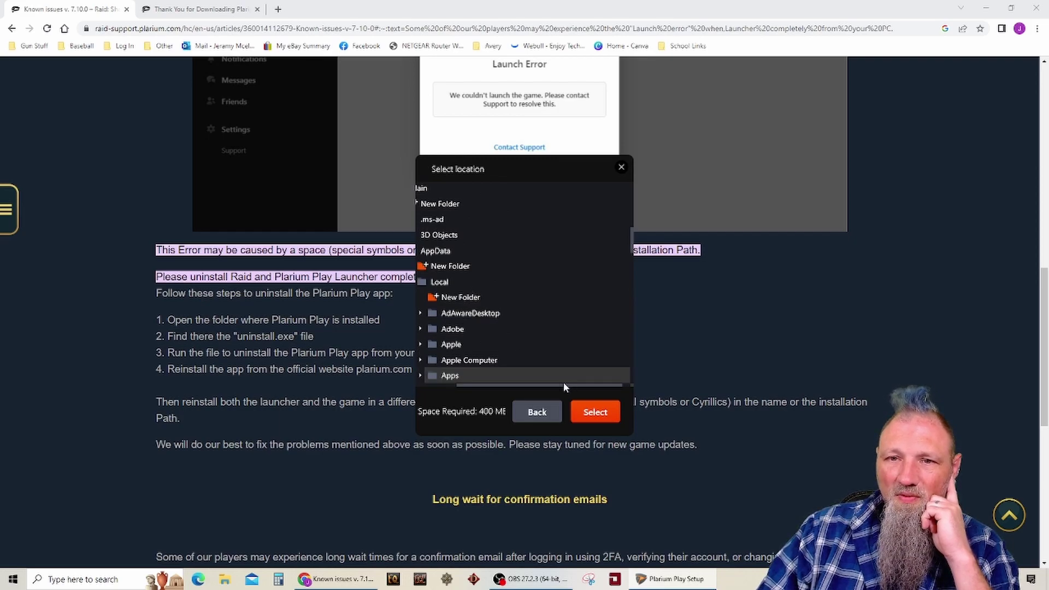
pyautogui.moveTo(533, 386); pyautogui.dragTo(481, 385)
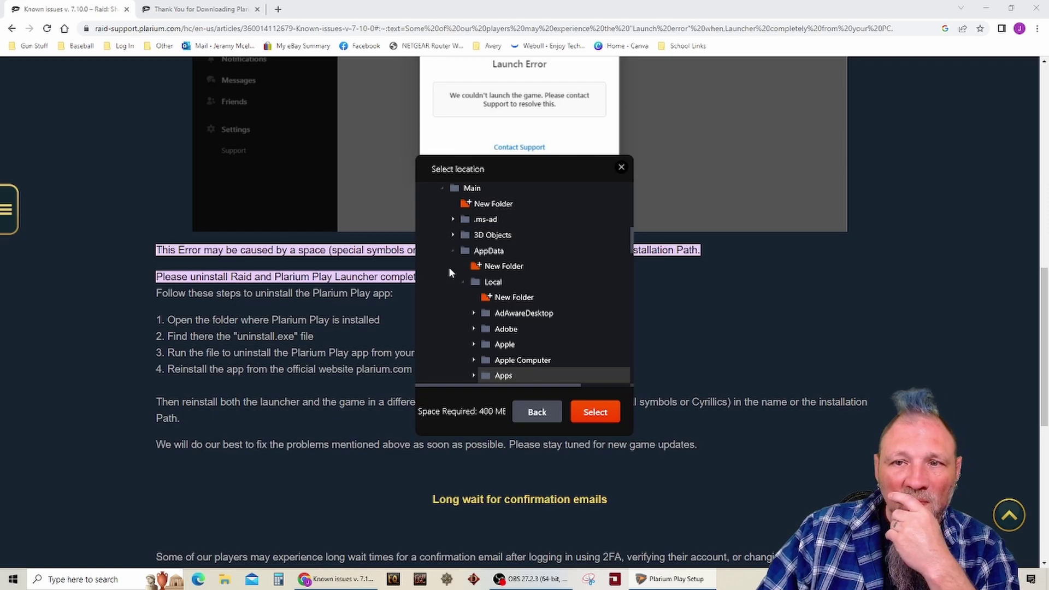
pyautogui.scroll(1, 449, 269)
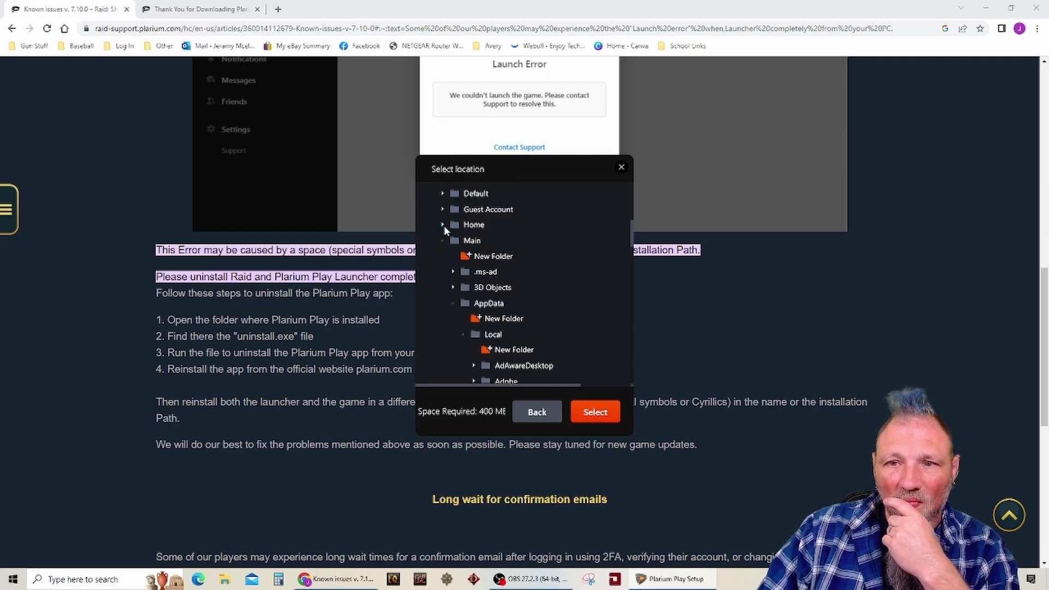
pyautogui.scroll(2, 453, 216)
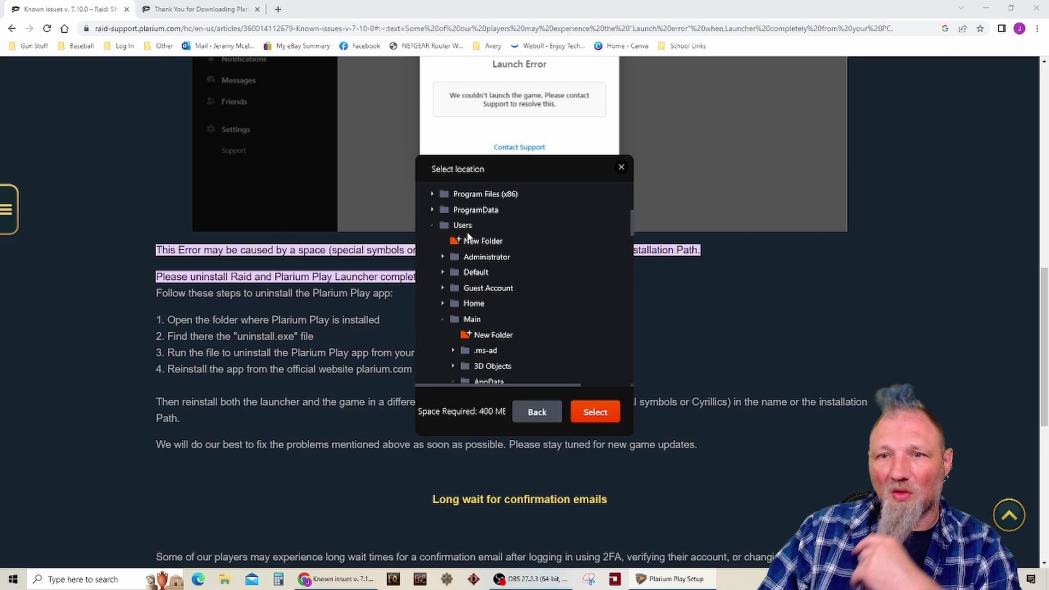
pyautogui.click(458, 242)
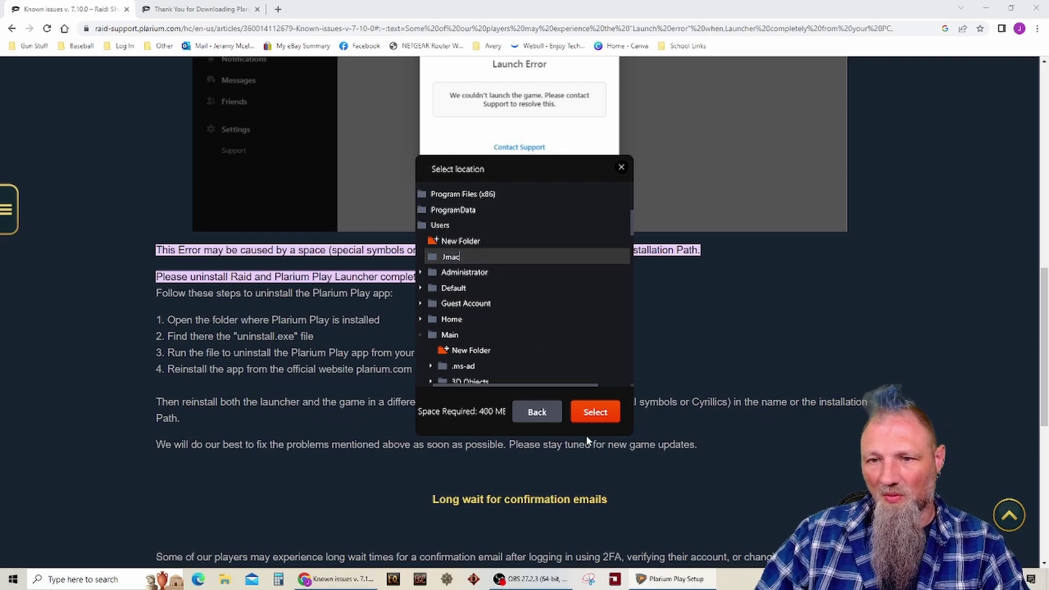
pyautogui.click(599, 419)
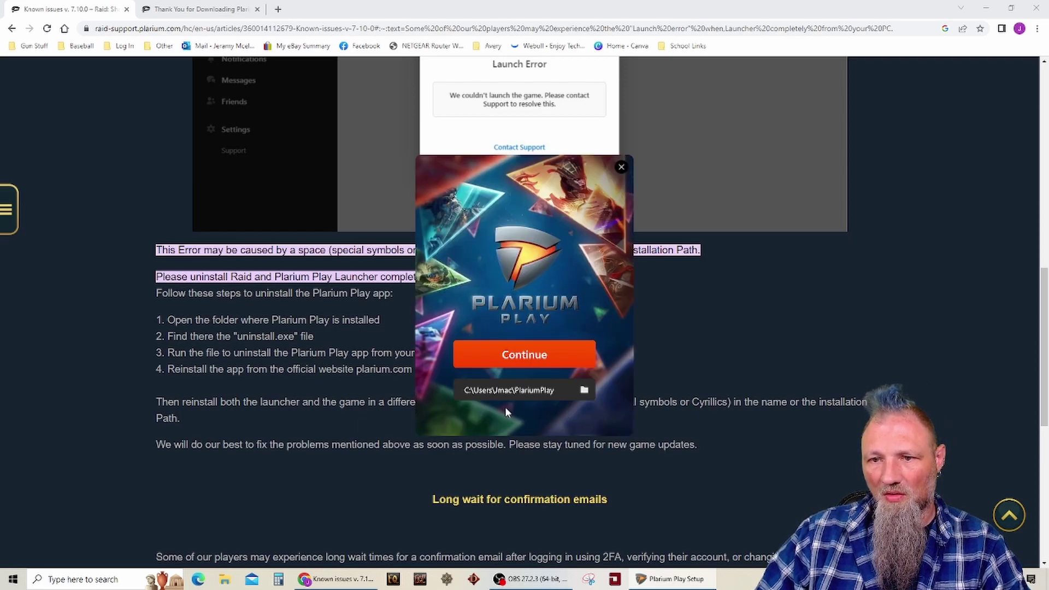
pyautogui.click(511, 363)
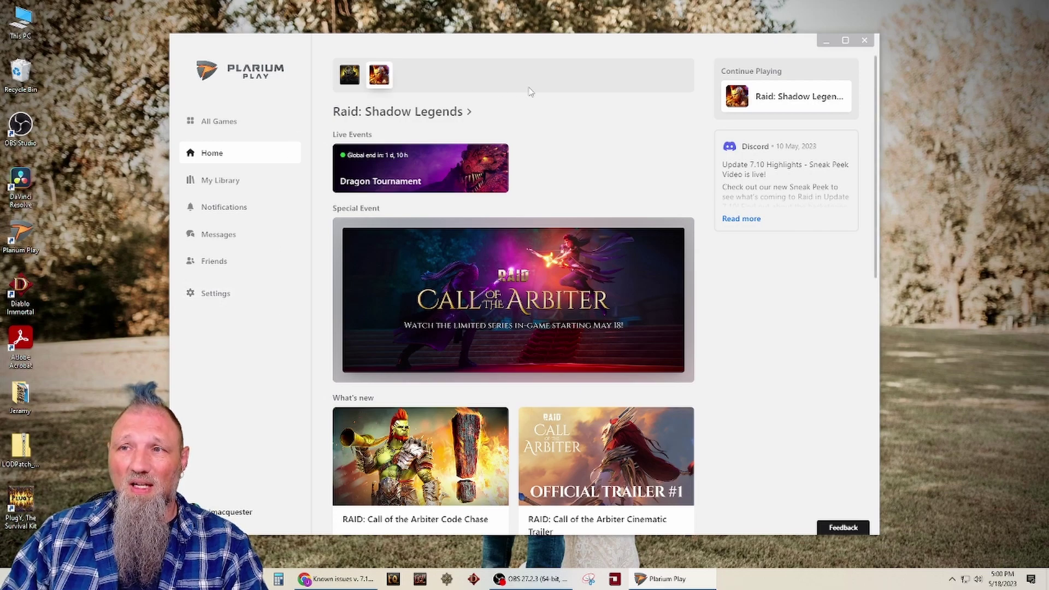
# Install Raid: Shadow Legends from its game page, keeping the proposed install location and options
pyautogui.click(793, 94)
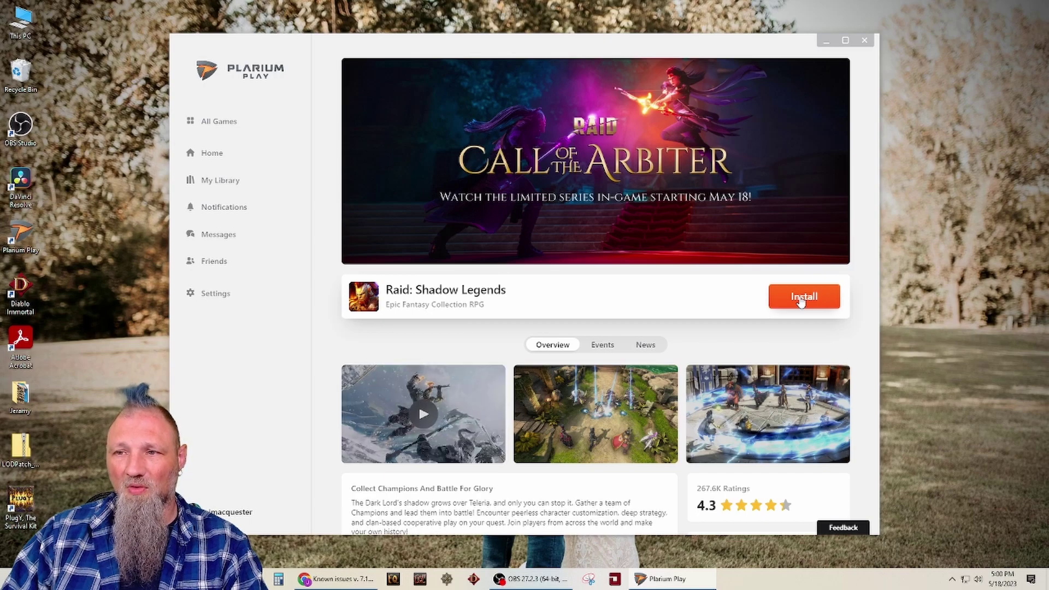
pyautogui.click(800, 300)
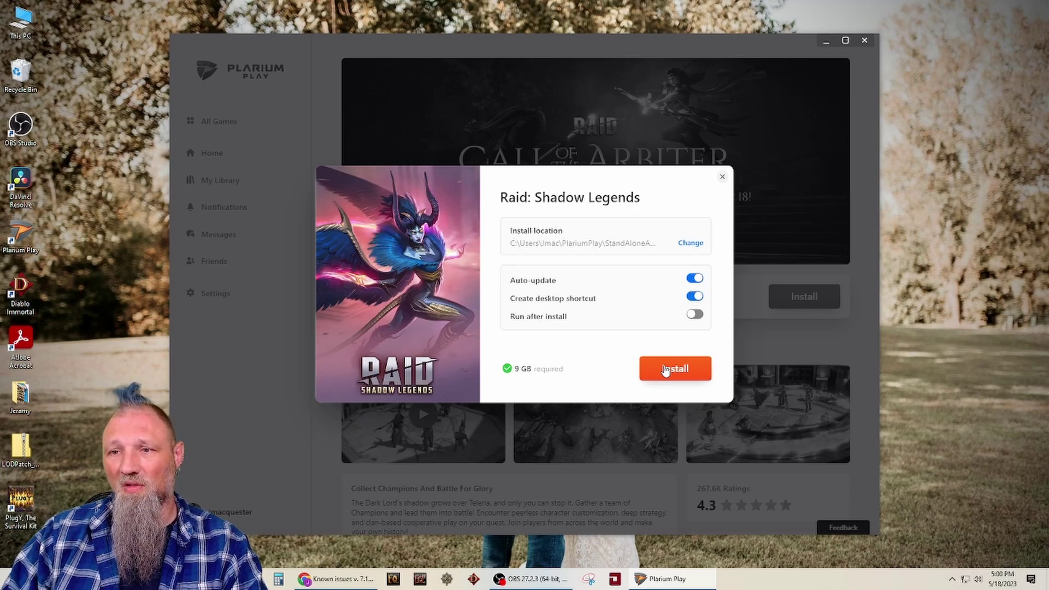
pyautogui.click(666, 371)
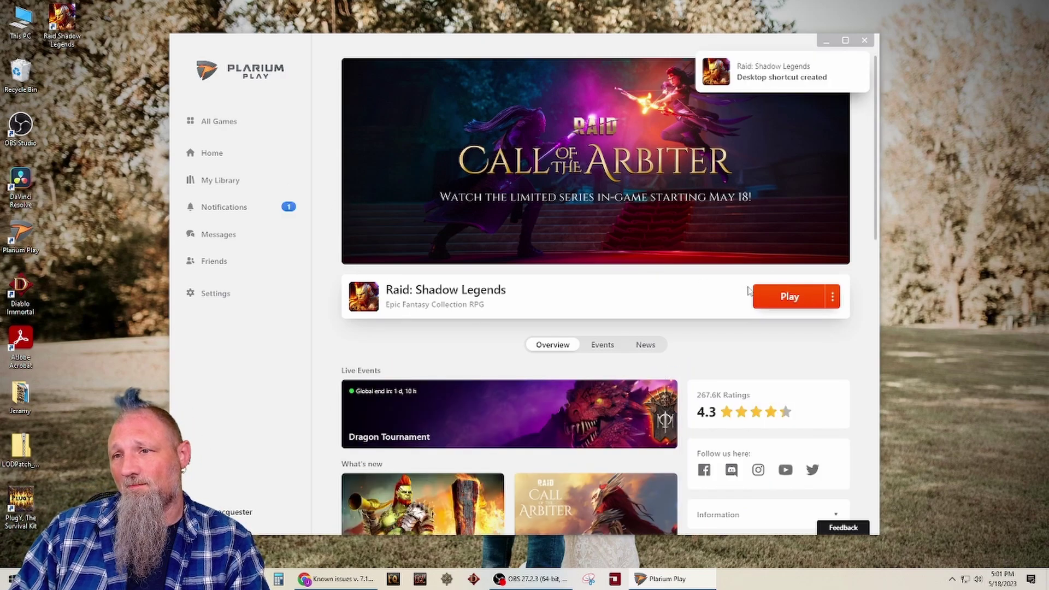
# Launch Raid: Shadow Legends and dismiss the Galek's Power Pack offer
pyautogui.click(789, 301)
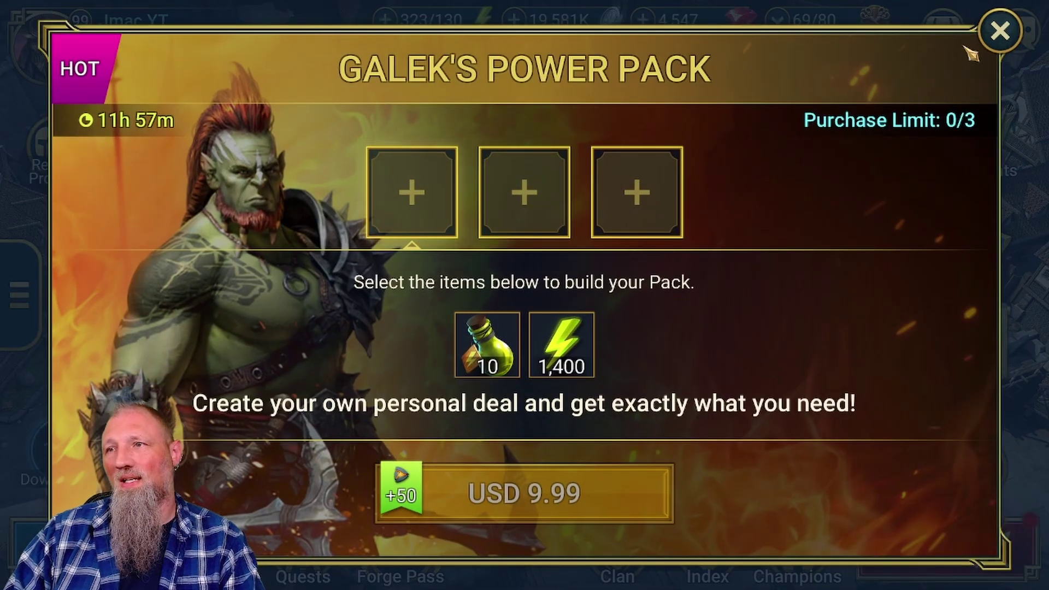
pyautogui.click(1000, 33)
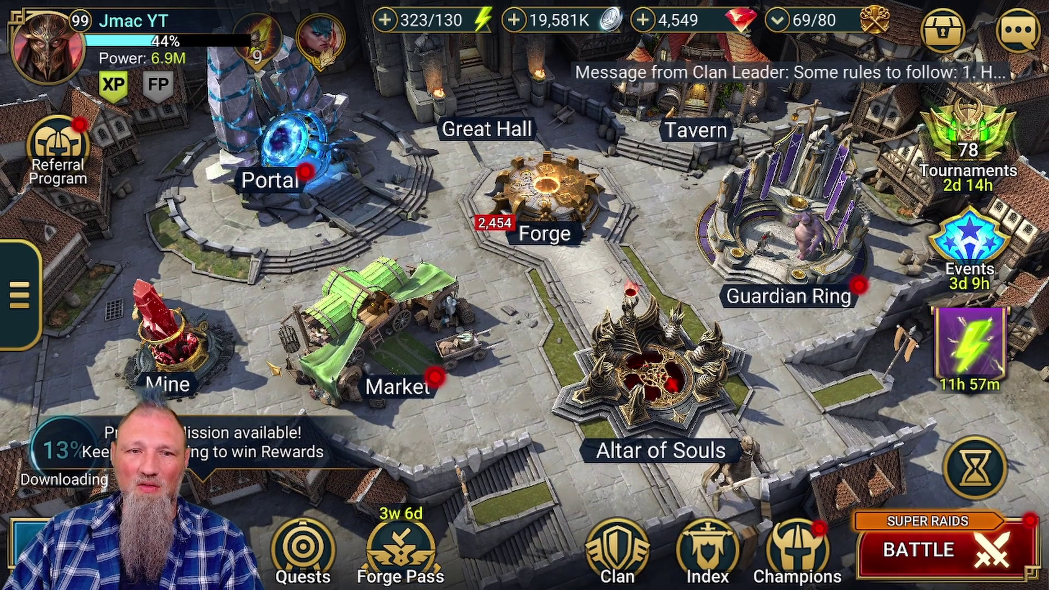
# Buy the three Mystery Shards offered in the Market for 5,000 silver each and return to the bastion
pyautogui.click(378, 362)
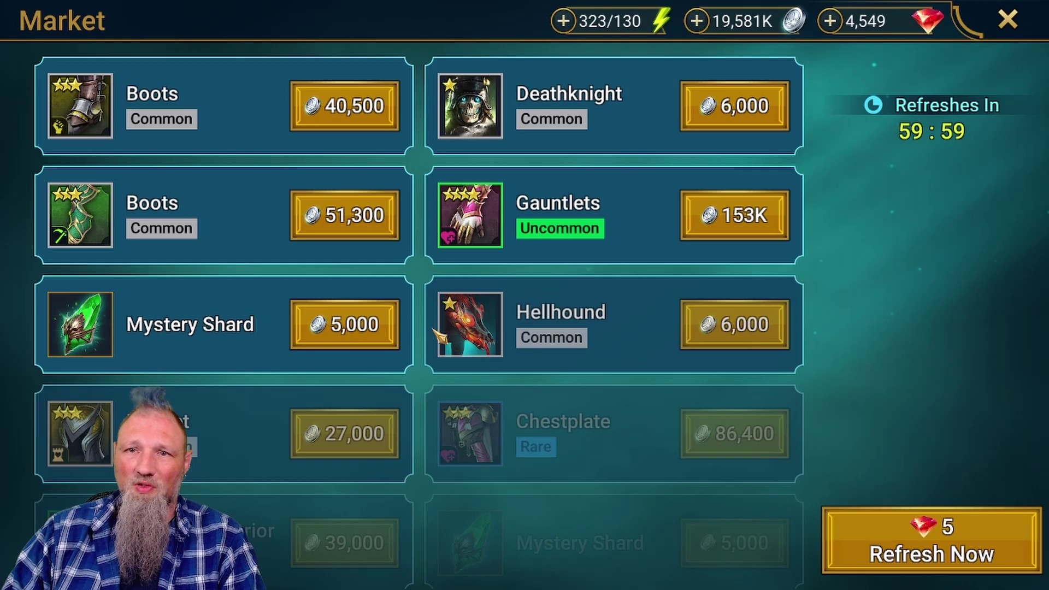
pyautogui.click(333, 328)
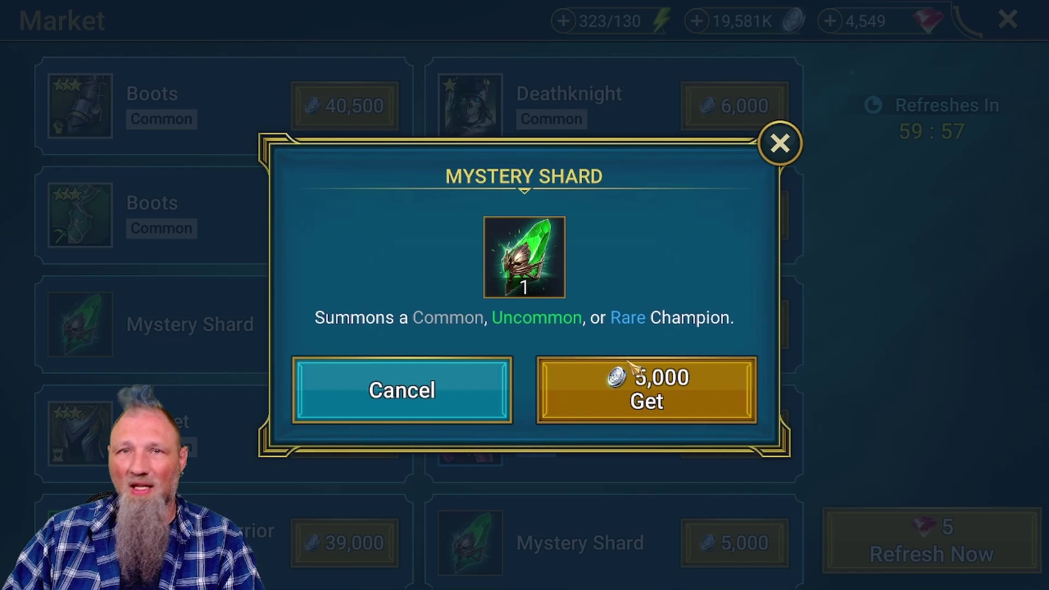
pyautogui.click(645, 383)
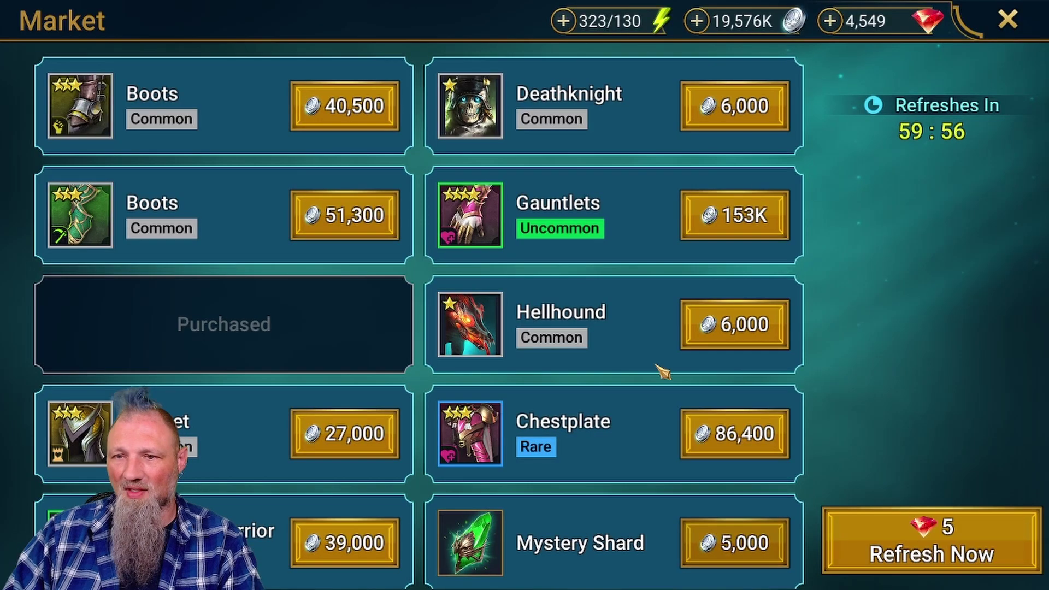
pyautogui.click(724, 538)
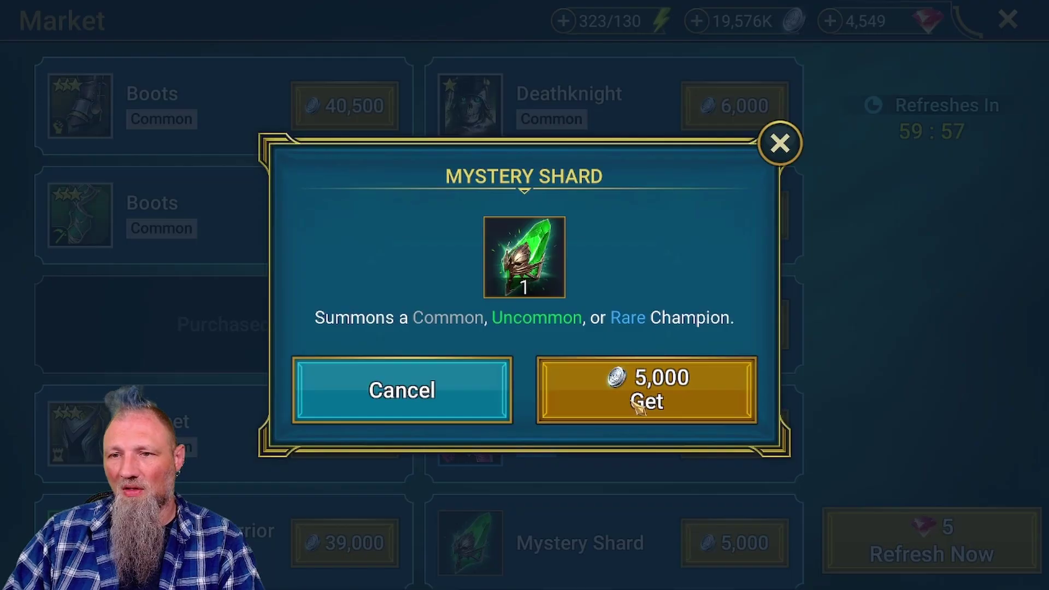
pyautogui.click(628, 386)
pyautogui.scroll(-3, 611, 276)
pyautogui.click(722, 527)
pyautogui.click(574, 375)
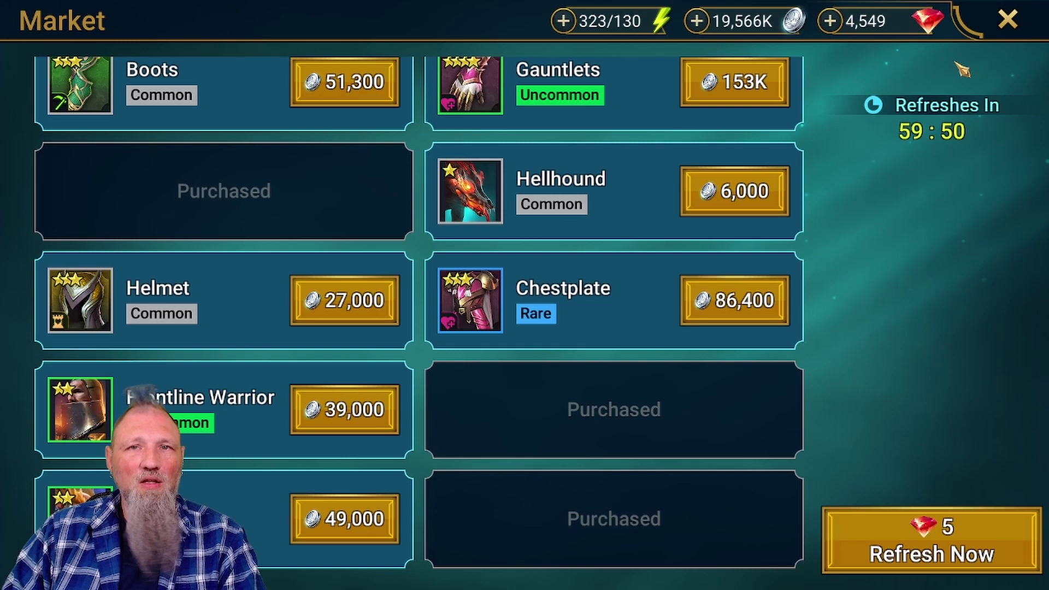
pyautogui.press('Escape')
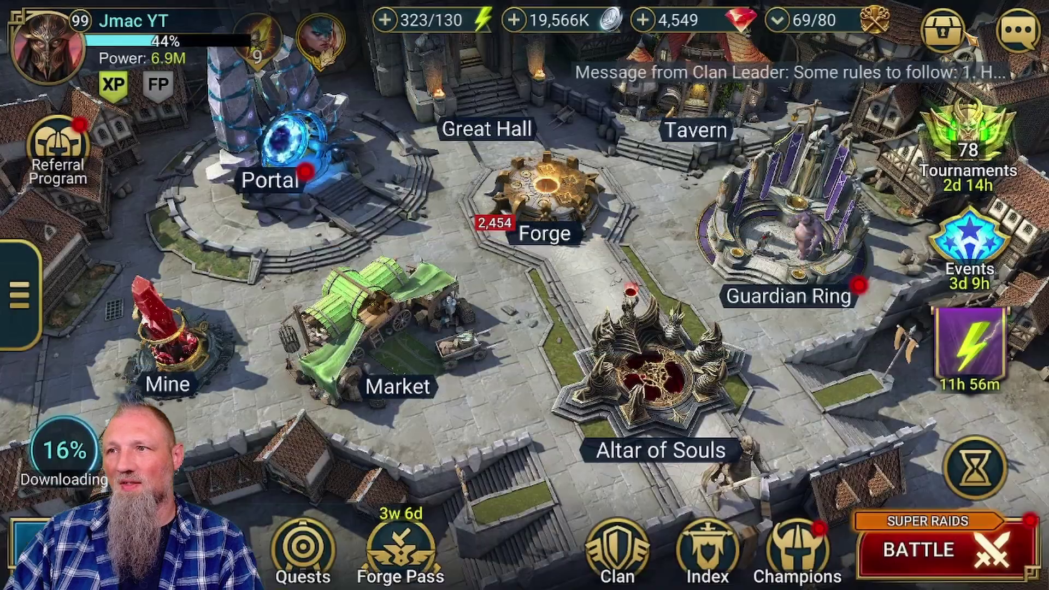